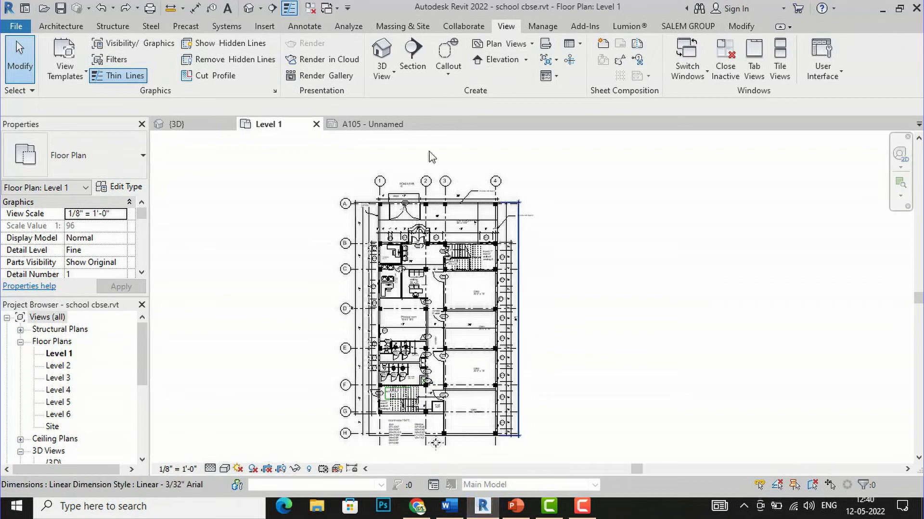
# - Examine the Level 1 floor plan's overall extent, room layout and dimensions from grid A to grid H
pyautogui.scroll(3, 404, 274)
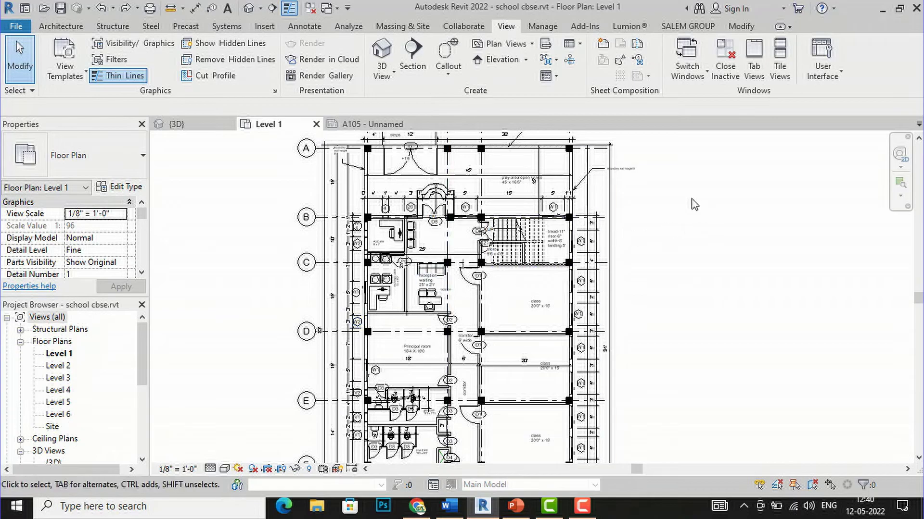
pyautogui.scroll(-1, 572, 208)
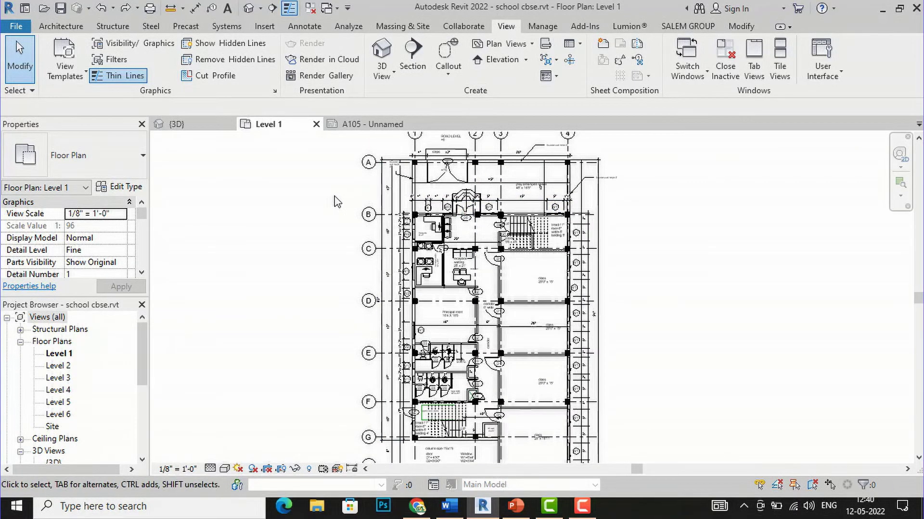
pyautogui.scroll(-1, 337, 201)
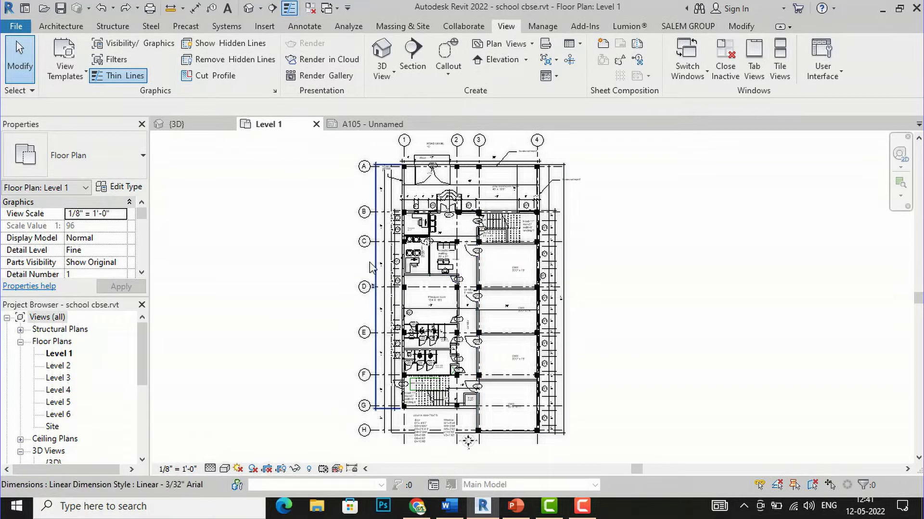
pyautogui.scroll(1, 352, 213)
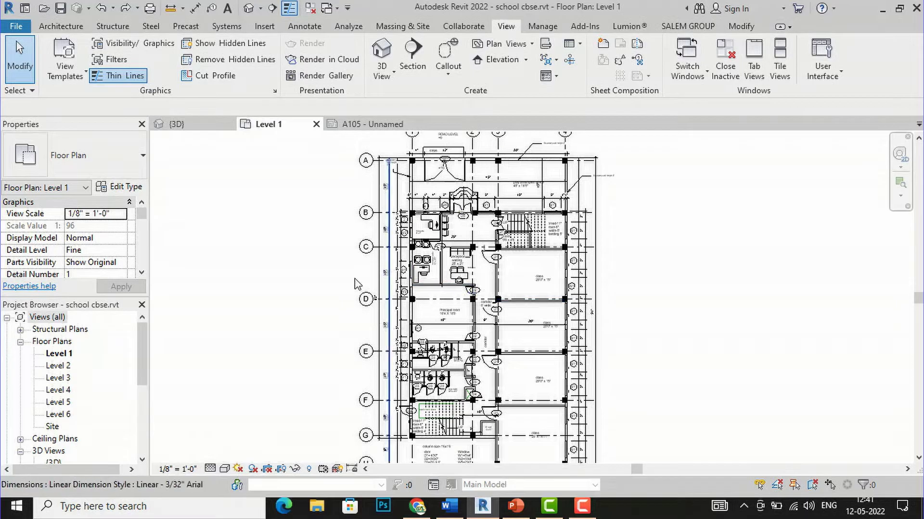
pyautogui.scroll(1, 318, 204)
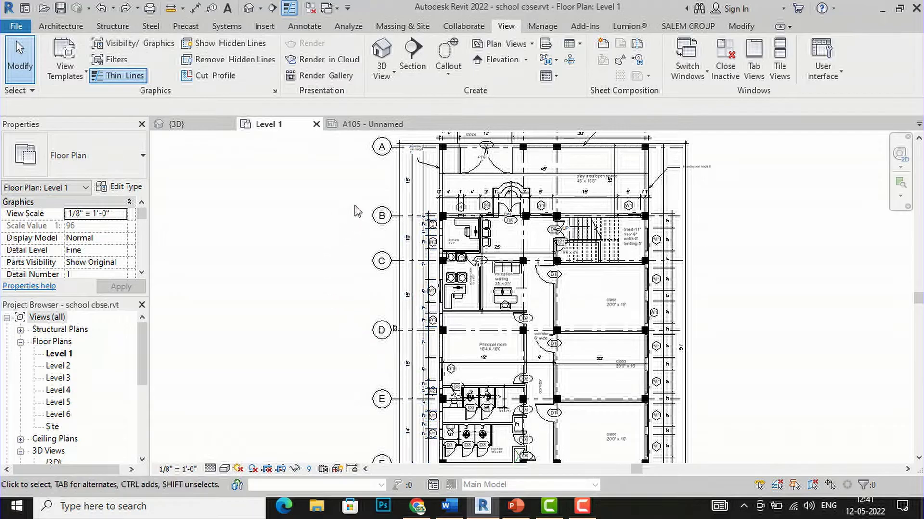
pyautogui.scroll(-2, 390, 207)
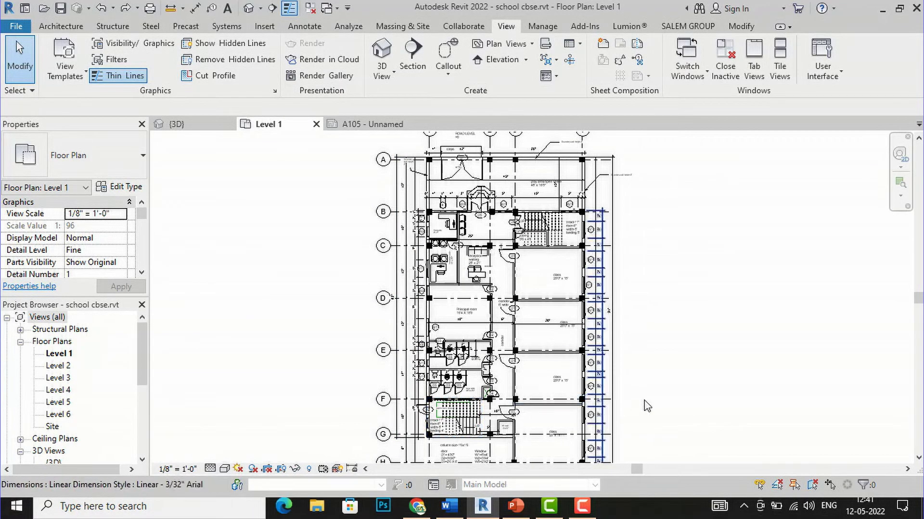
pyautogui.scroll(1, 645, 404)
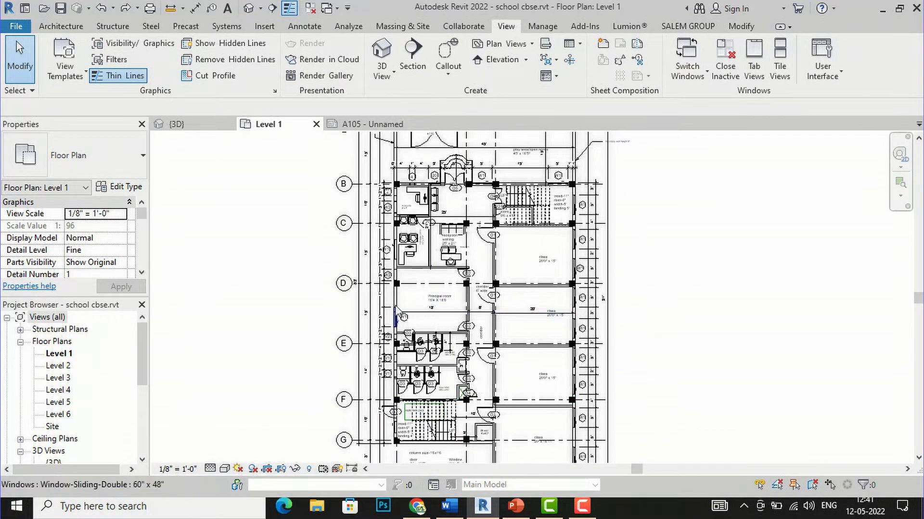
pyautogui.scroll(-1, 482, 273)
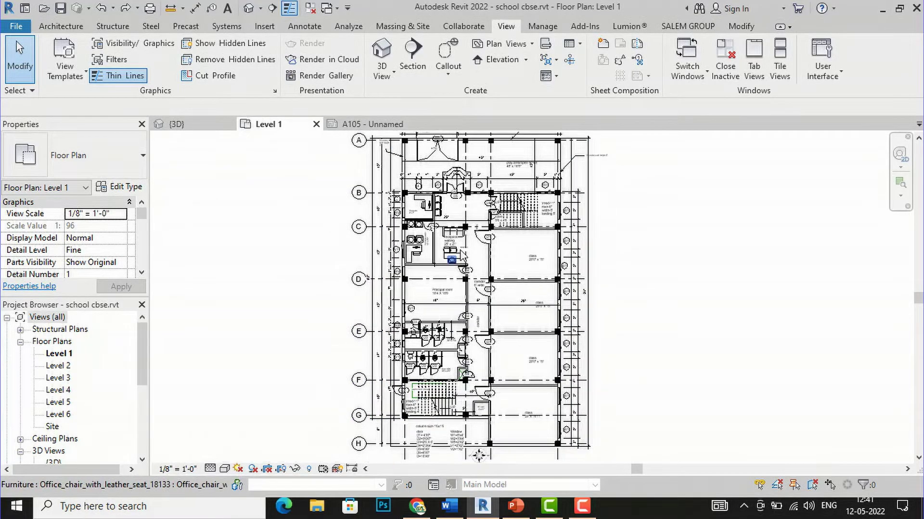
pyautogui.scroll(-1, 568, 398)
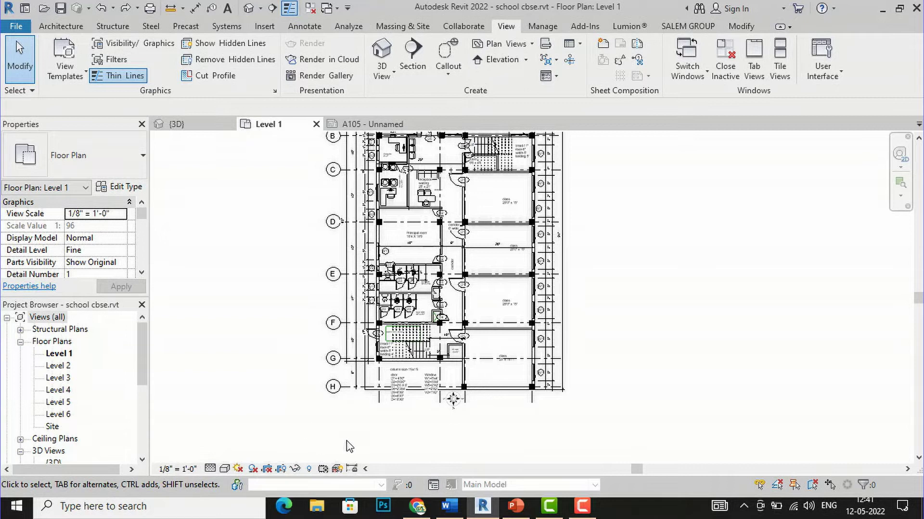
pyautogui.scroll(-1, 555, 424)
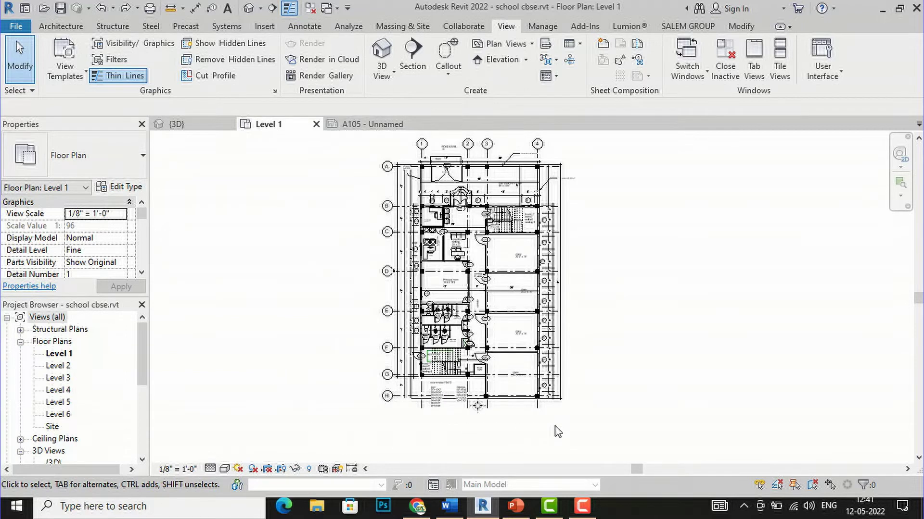
pyautogui.scroll(2, 548, 152)
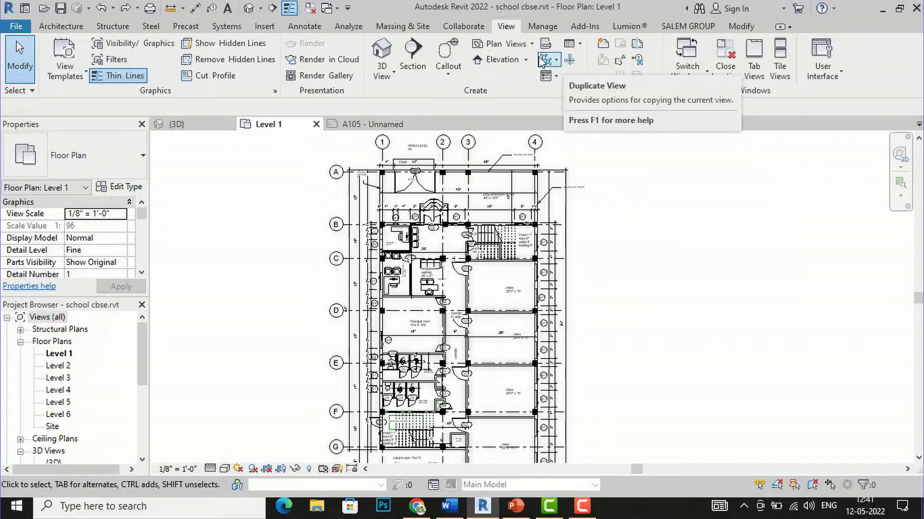
# - Open the default 3D view of the school building and enable its section box
pyautogui.click(374, 53)
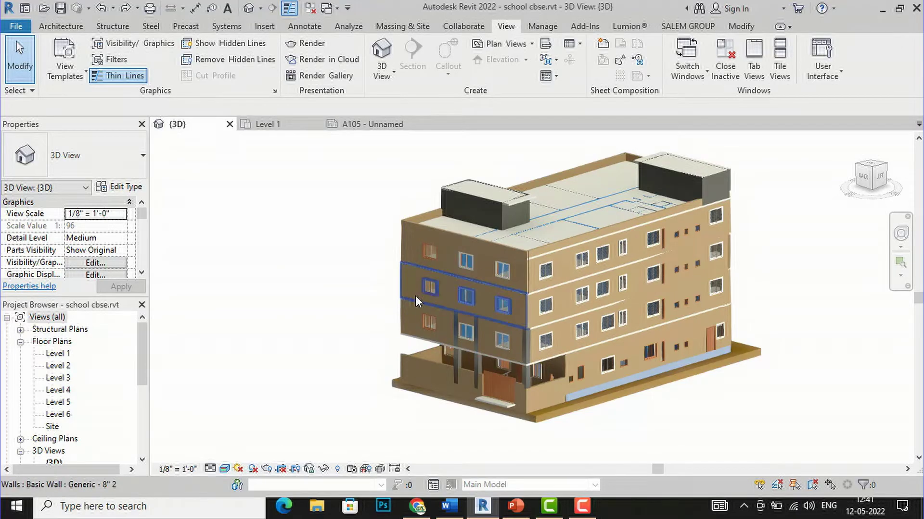
pyautogui.scroll(-1, 113, 232)
pyautogui.scroll(-6, 114, 232)
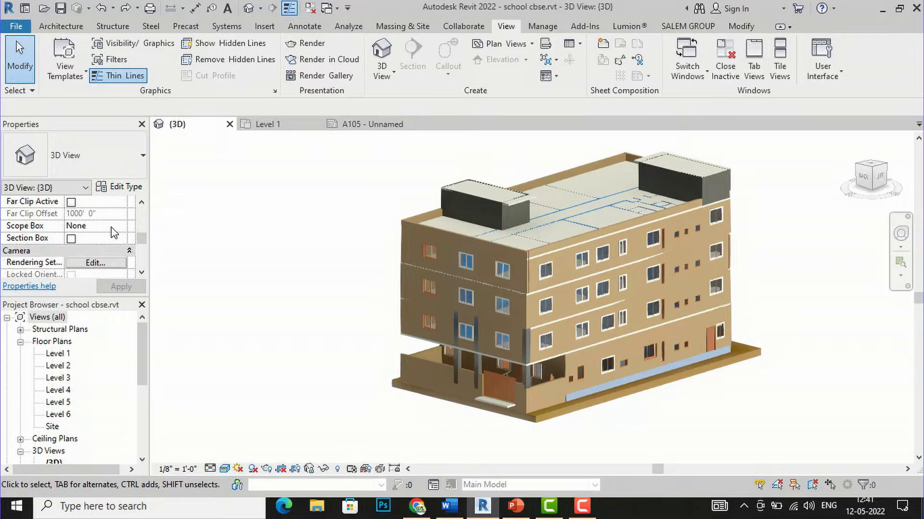
pyautogui.click(71, 239)
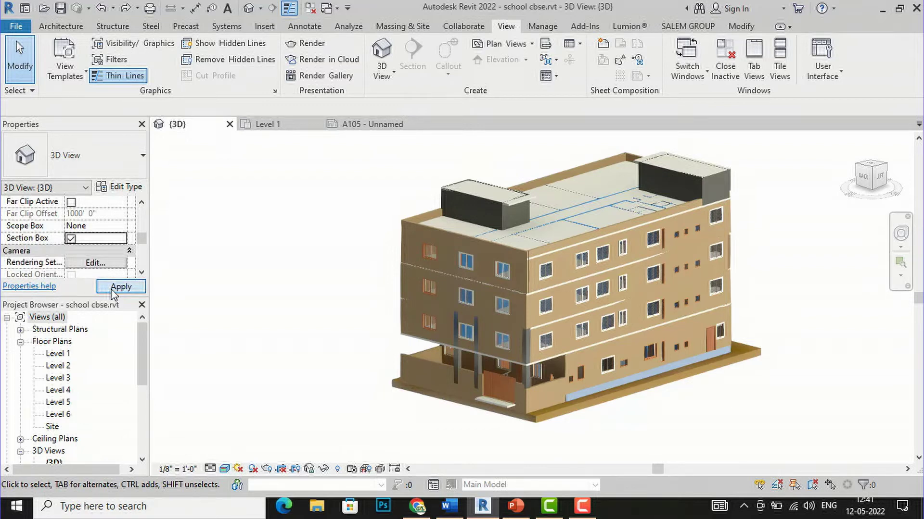
pyautogui.click(120, 287)
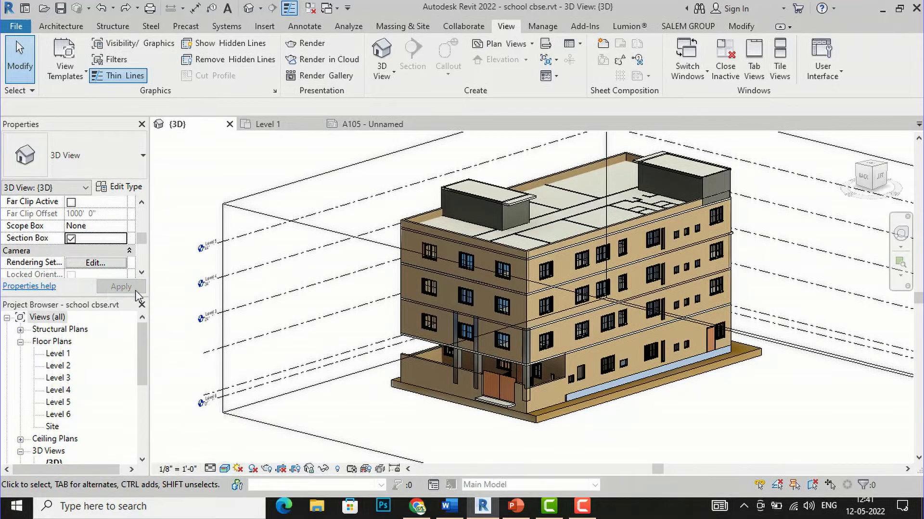
pyautogui.scroll(-4, 320, 268)
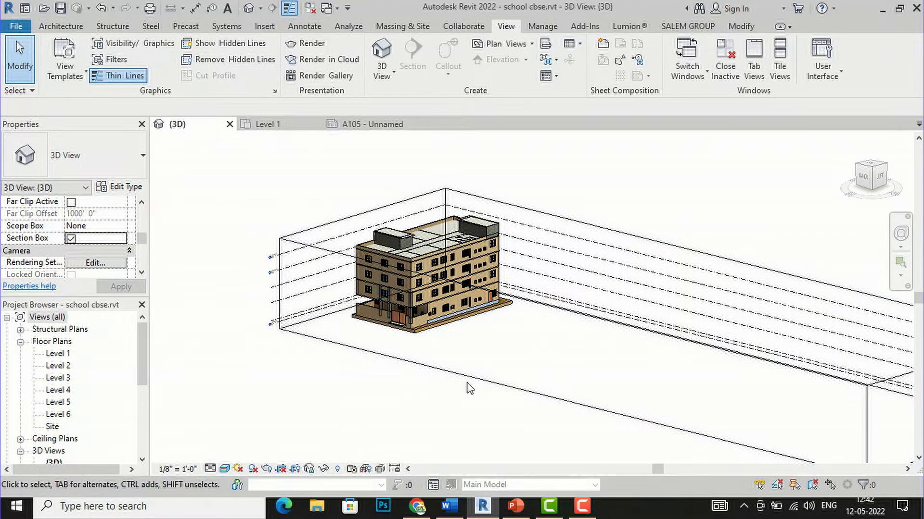
# - Turn off the section box in the 3D view and return to the Level 1 floor plan
pyautogui.click(71, 238)
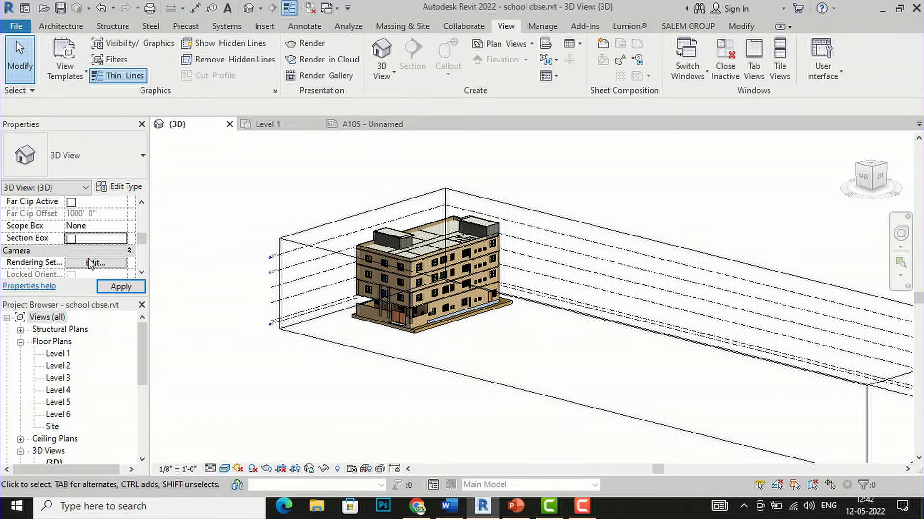
pyautogui.click(57, 234)
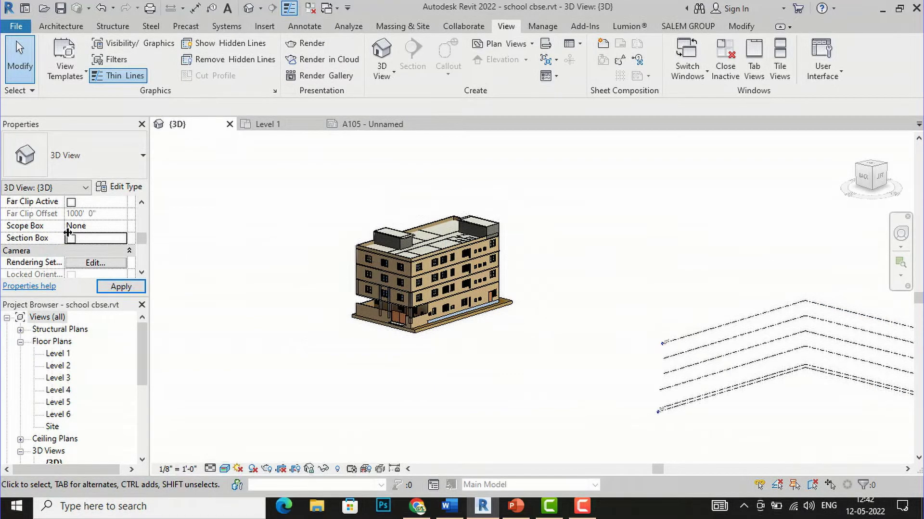
pyautogui.doubleClick(56, 354)
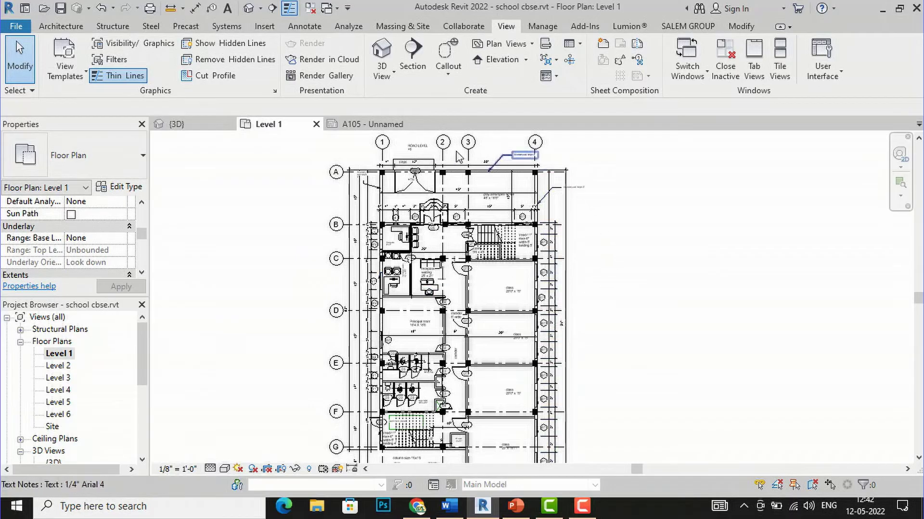
# - Draw a scope box on the Level 1 plan around the entrance area, from above grid A to just below grid C
pyautogui.scroll(-2, 338, 296)
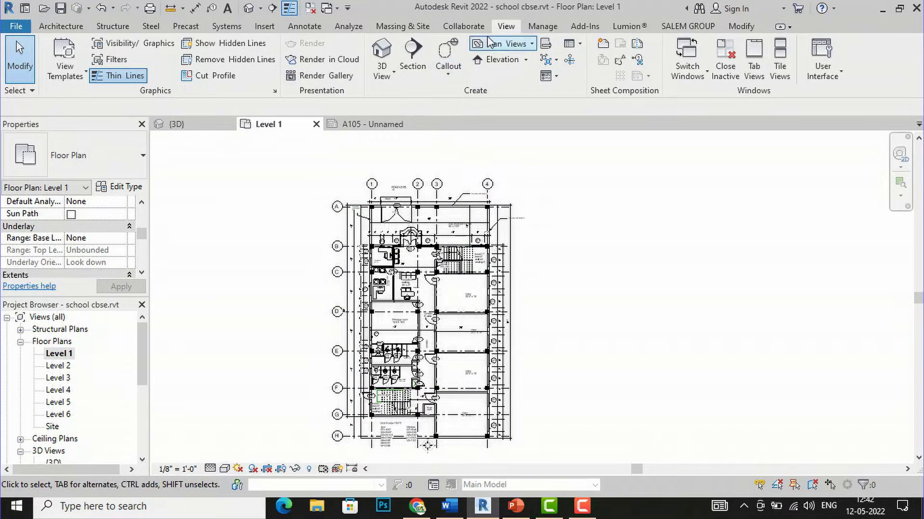
pyautogui.click(570, 61)
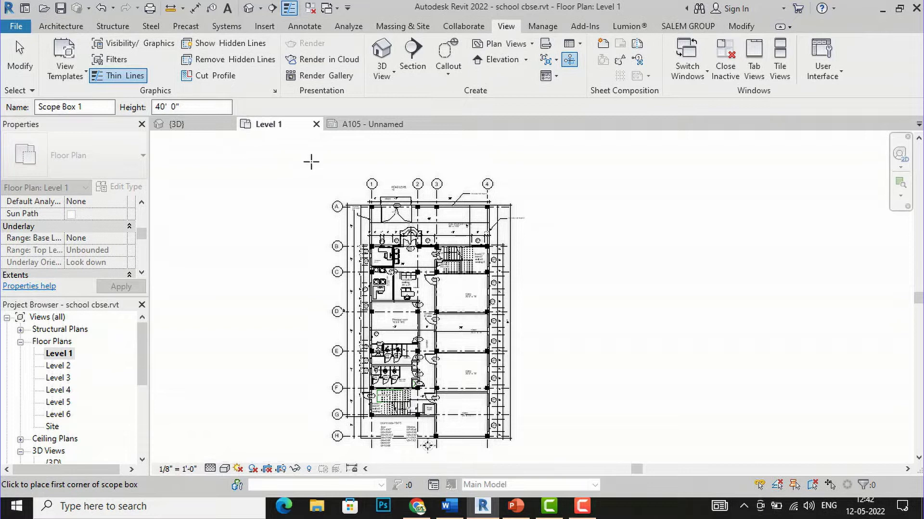
pyautogui.click(349, 182)
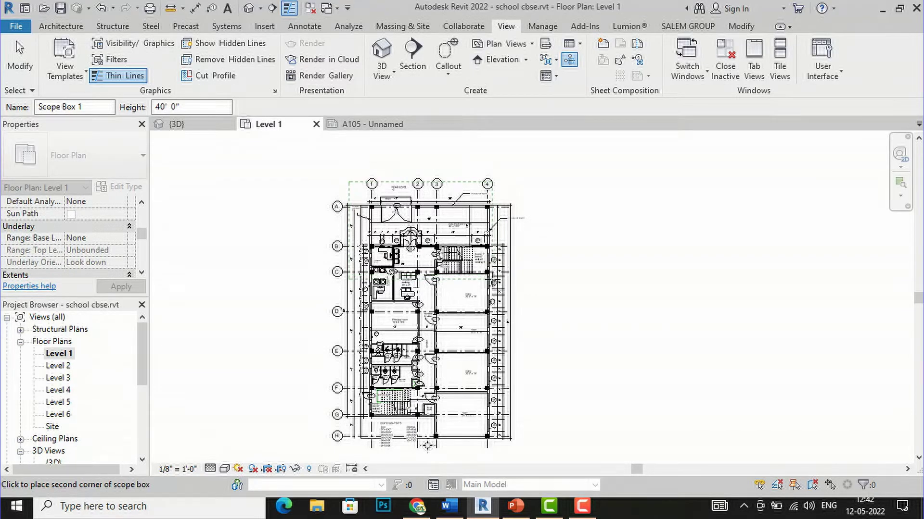
pyautogui.click(492, 279)
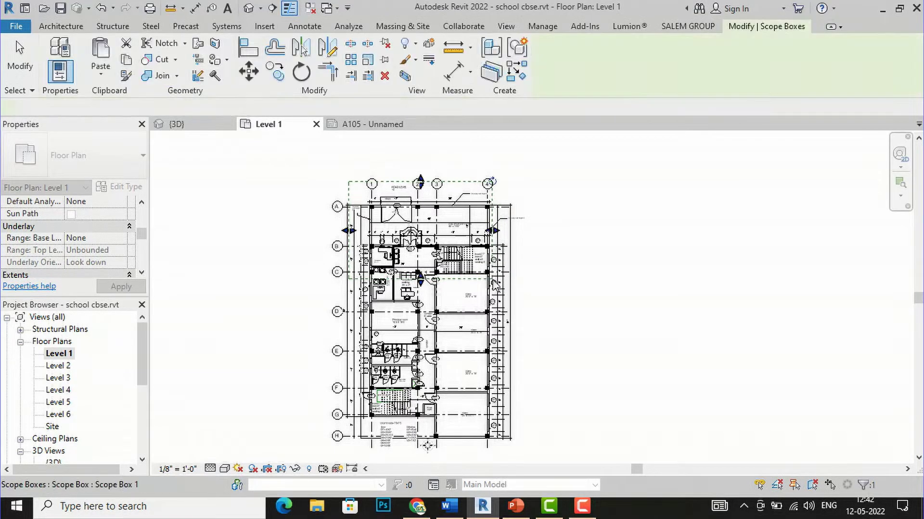
pyautogui.scroll(1, 409, 183)
pyautogui.scroll(1, 411, 181)
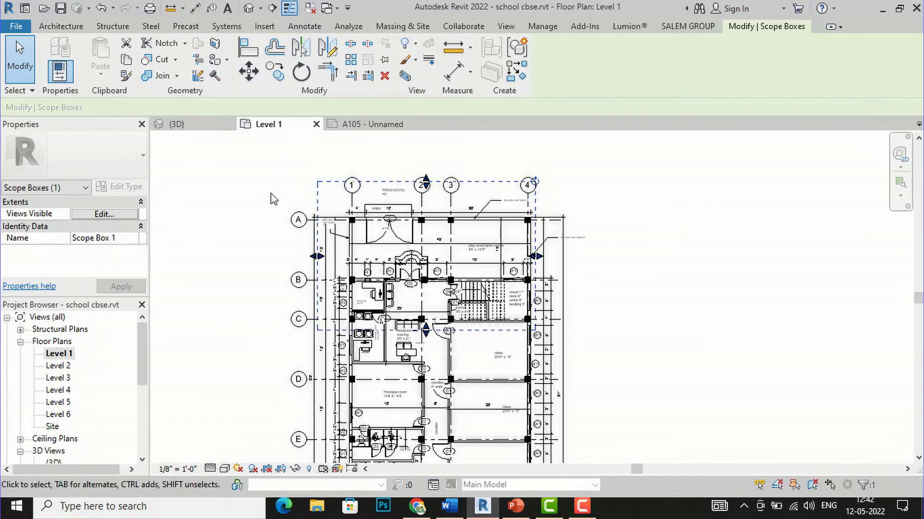
pyautogui.click(246, 198)
pyautogui.scroll(-3, 373, 174)
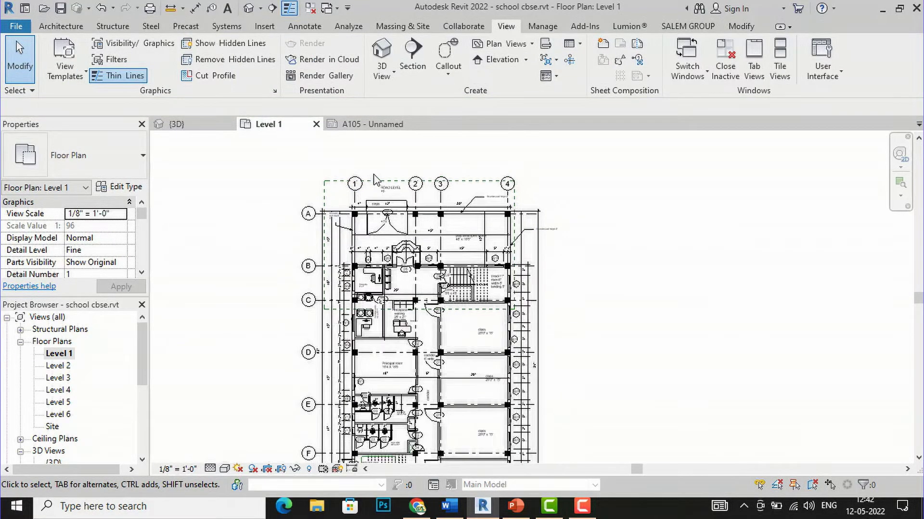
pyautogui.scroll(2, 457, 418)
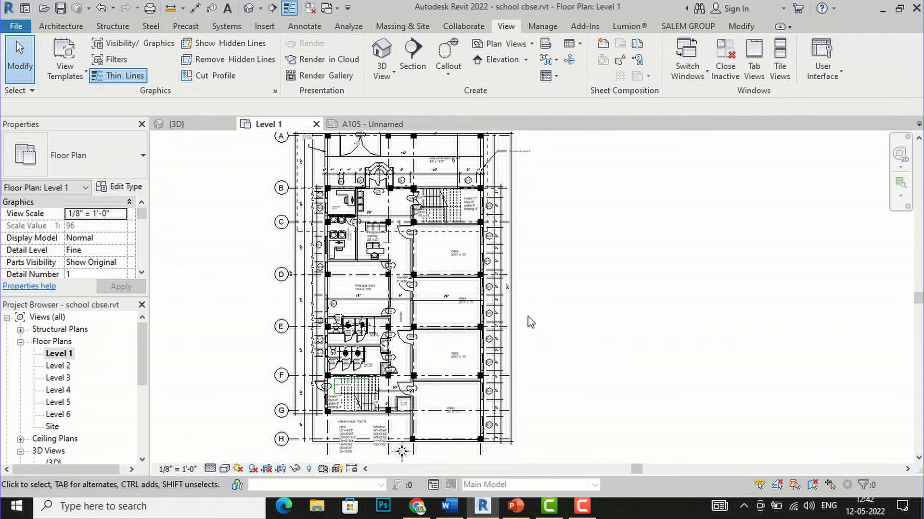
pyautogui.scroll(-2, 432, 327)
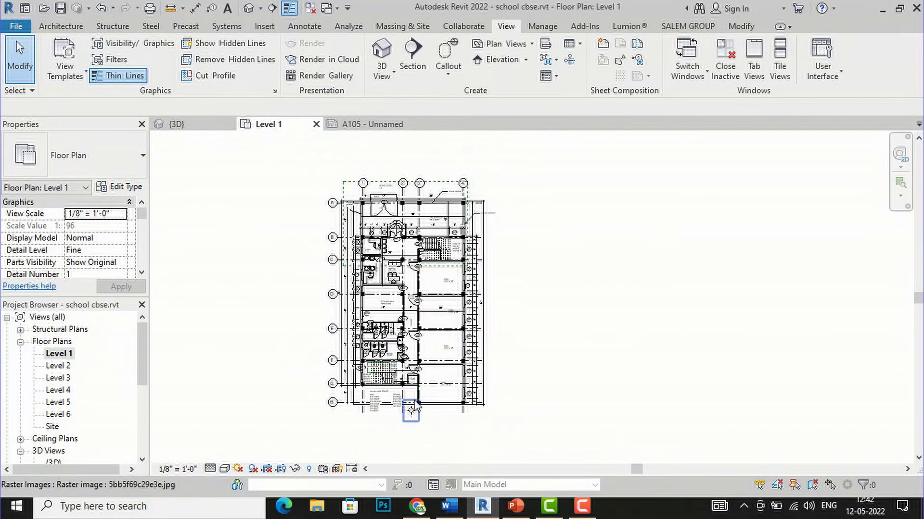
# - Rename the scope box around the entrance area to RECEPTION WING A
pyautogui.click(450, 188)
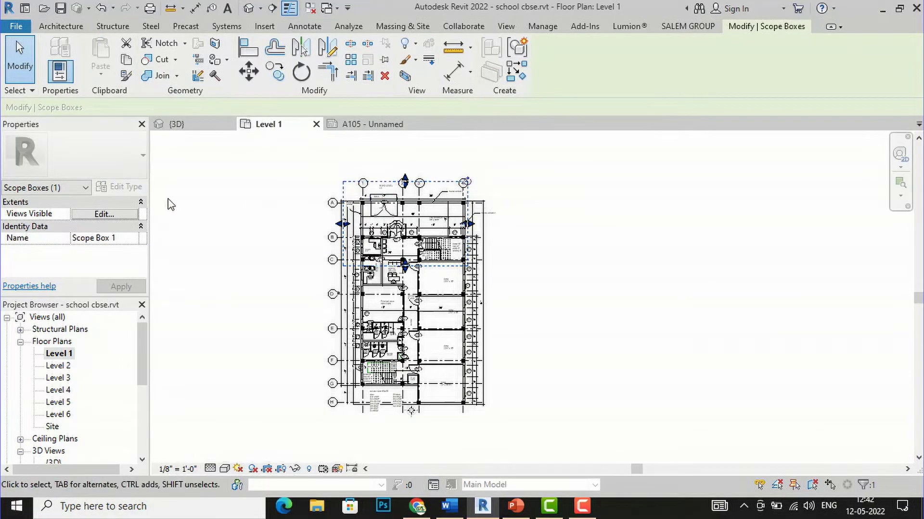
pyautogui.click(128, 242)
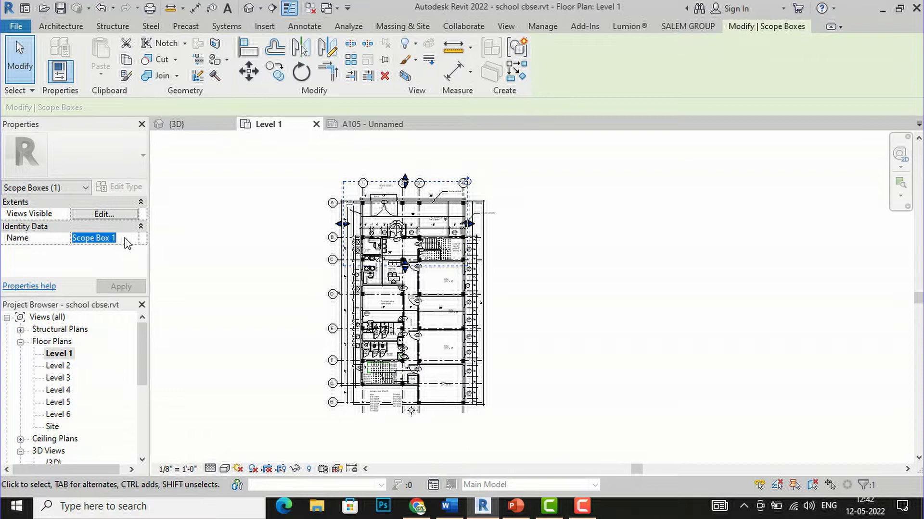
pyautogui.write('RECEPTION WI')
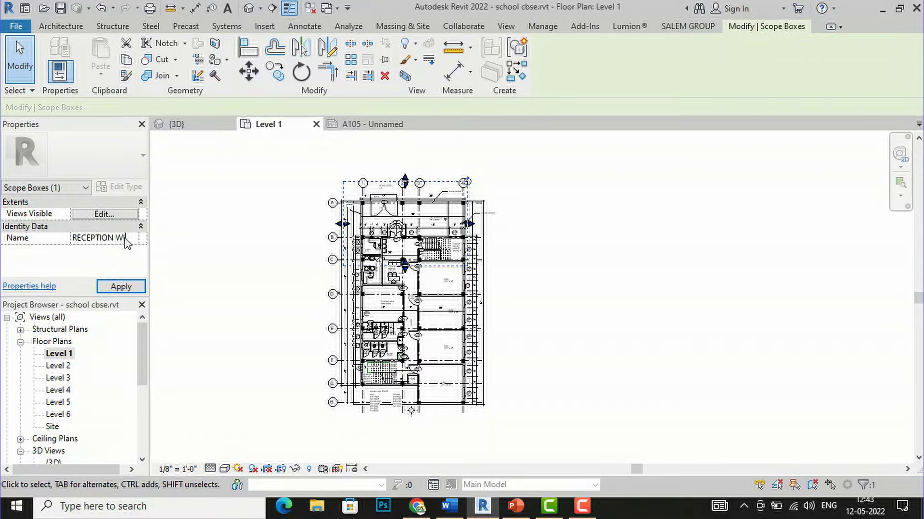
pyautogui.write('NG A')
pyautogui.click(127, 288)
pyautogui.click(207, 261)
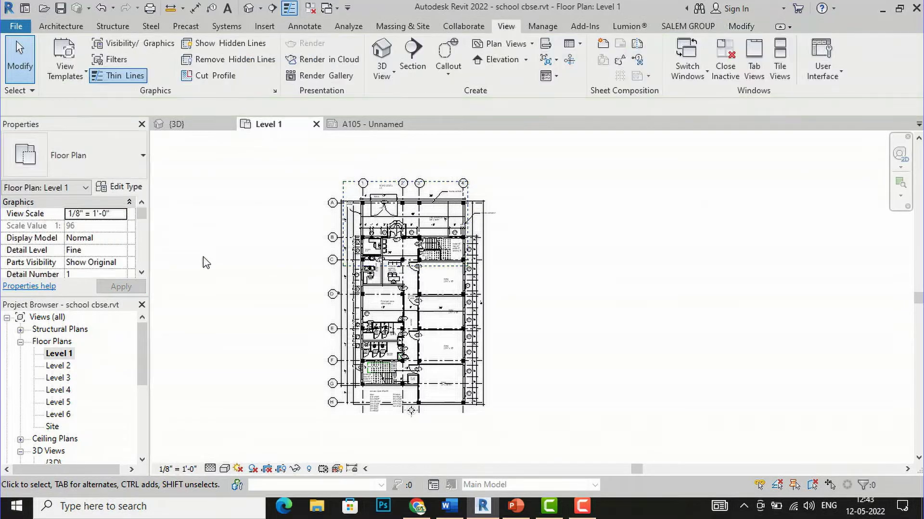
pyautogui.click(383, 190)
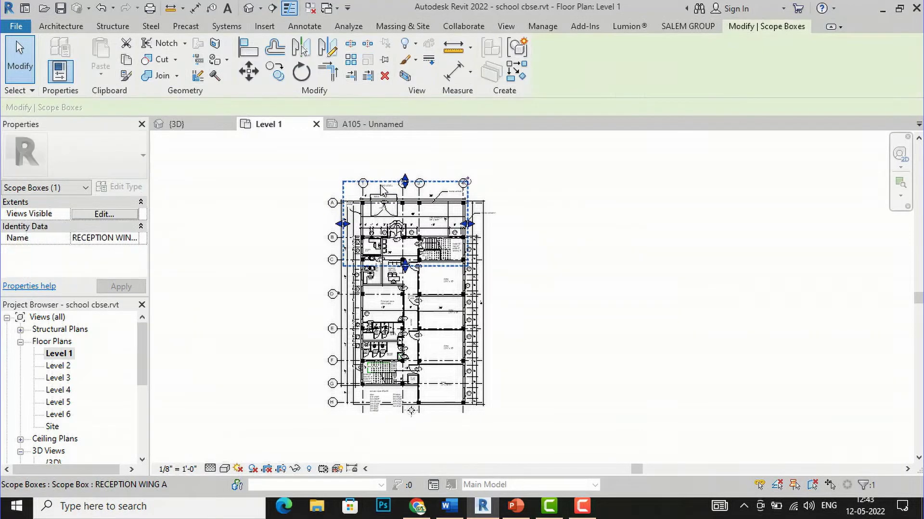
pyautogui.click(226, 317)
# - Draw a second scope box on the Level 1 plan around the rear area, from between grids D and E to below grid H
pyautogui.click(577, 61)
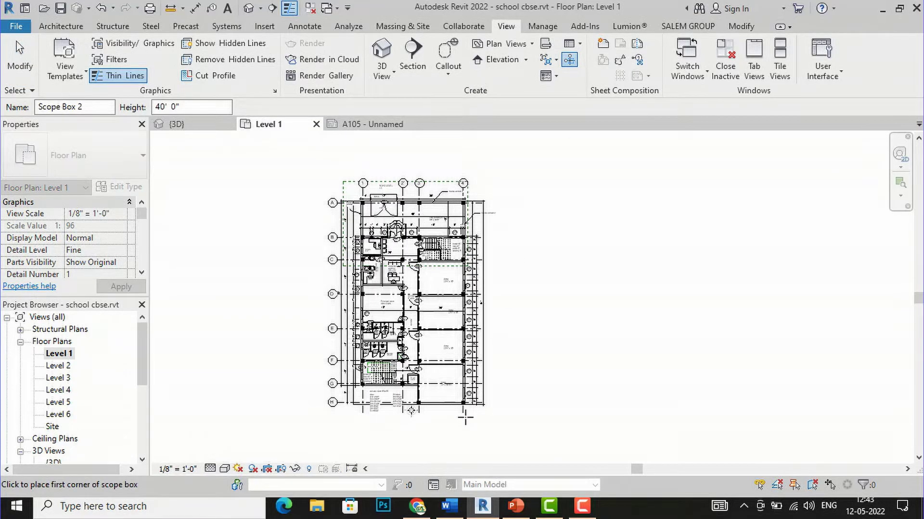
pyautogui.scroll(1, 465, 419)
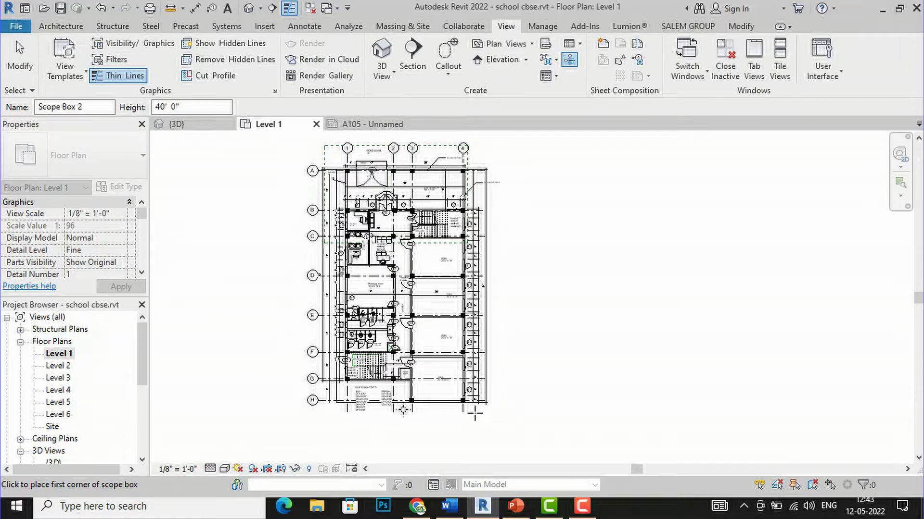
pyautogui.click(475, 412)
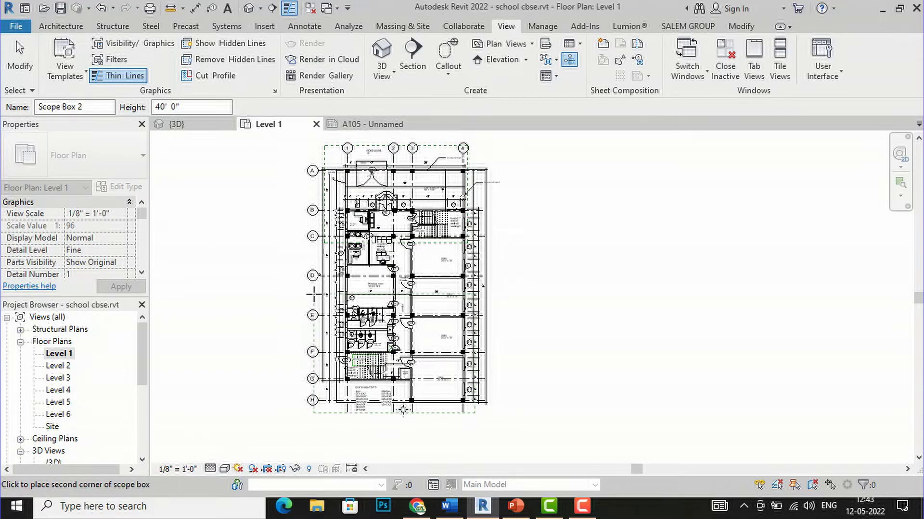
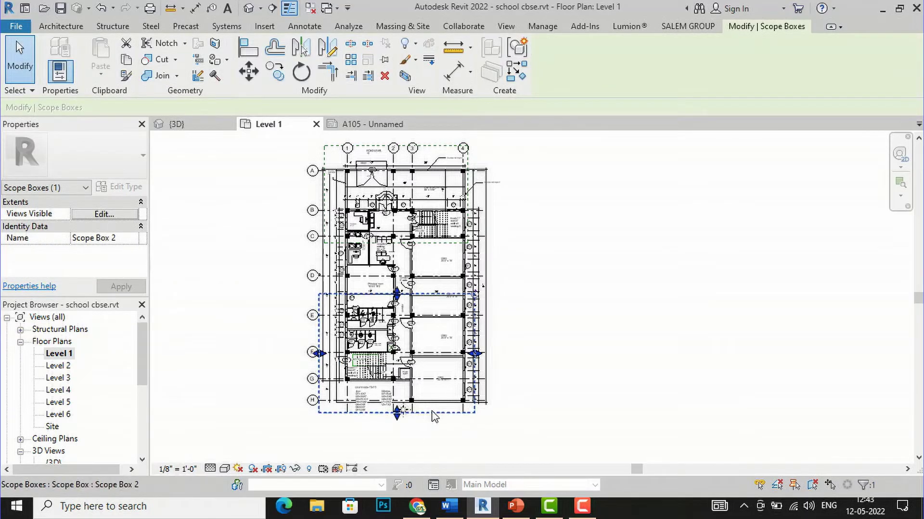
# - Rename the scope box around the rear area to BACKSIDE WING B
pyautogui.click(131, 239)
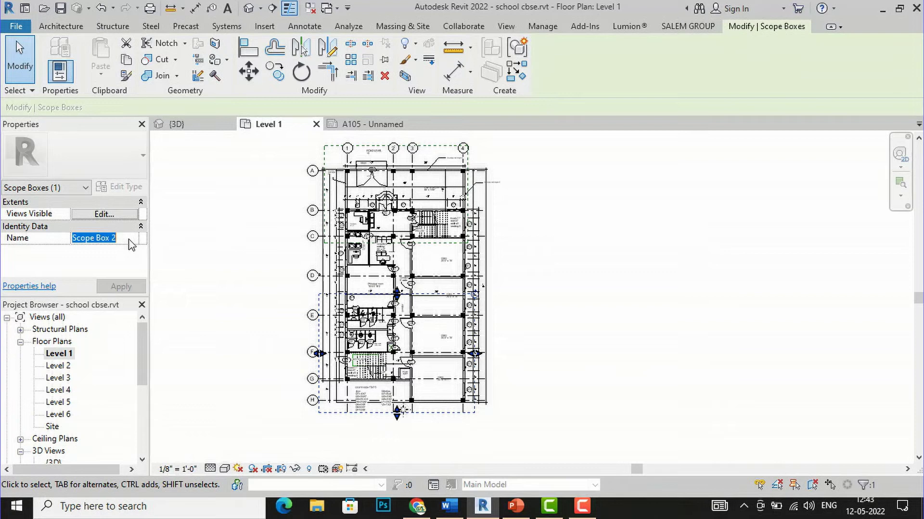
pyautogui.write('BACKSIDE WIN')
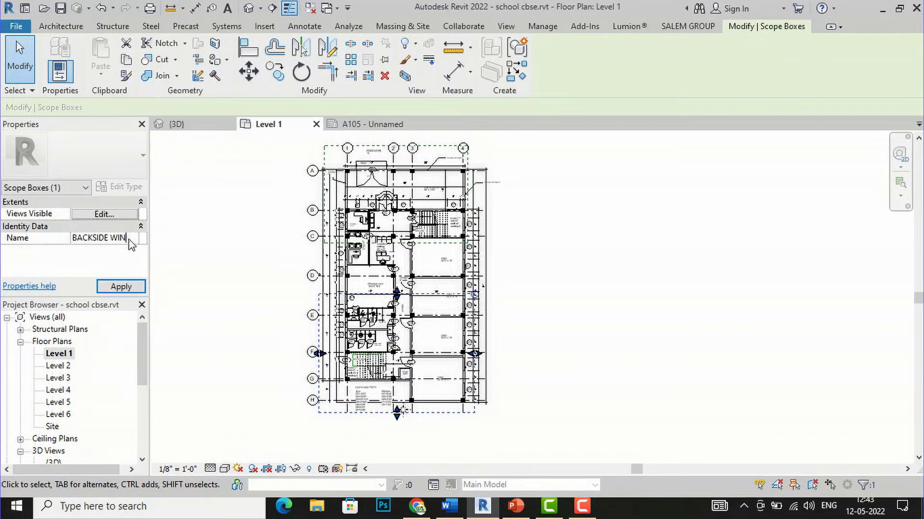
pyautogui.click(119, 288)
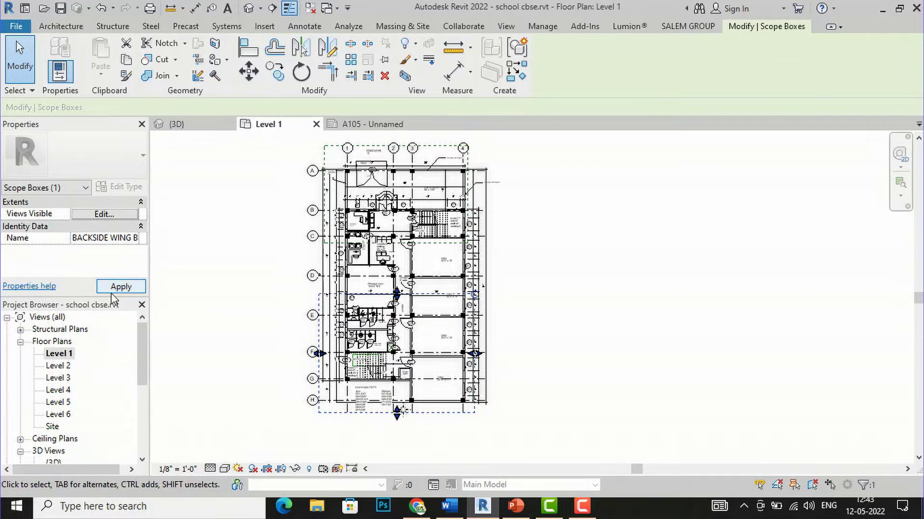
pyautogui.click(260, 275)
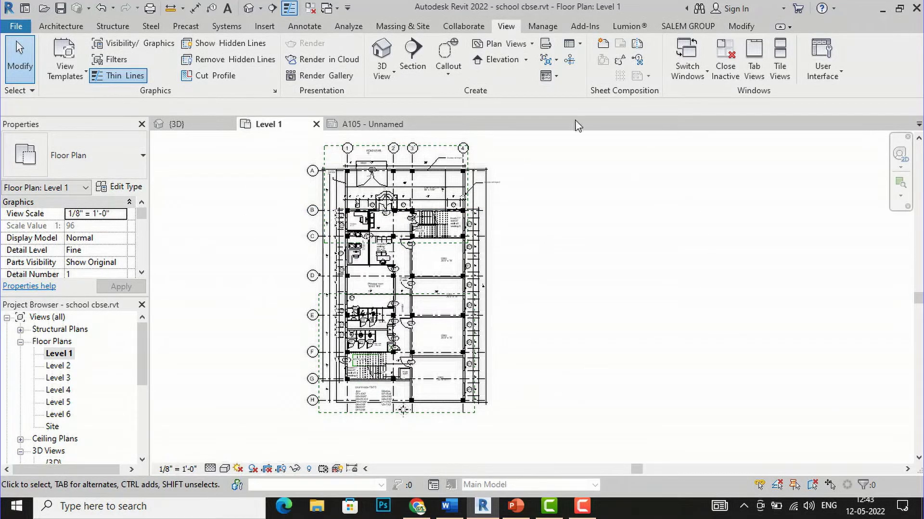
# - Open the default 3D view and raise the top of the RECEPTION WING A scope box above the building's roof
pyautogui.click(387, 49)
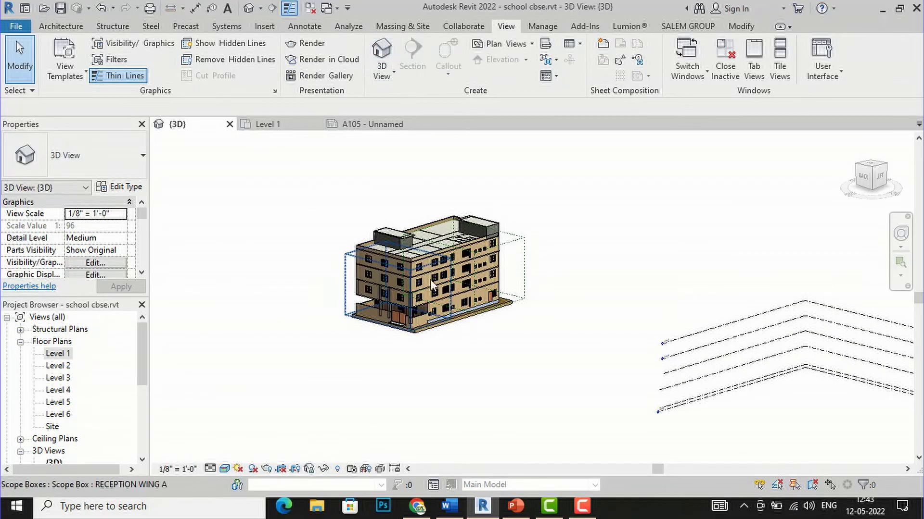
pyautogui.scroll(3, 528, 261)
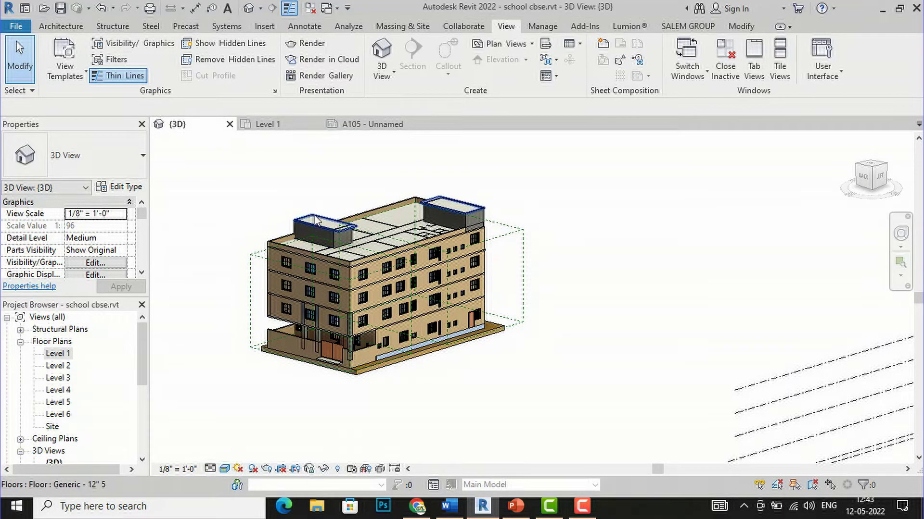
pyautogui.scroll(4, 300, 226)
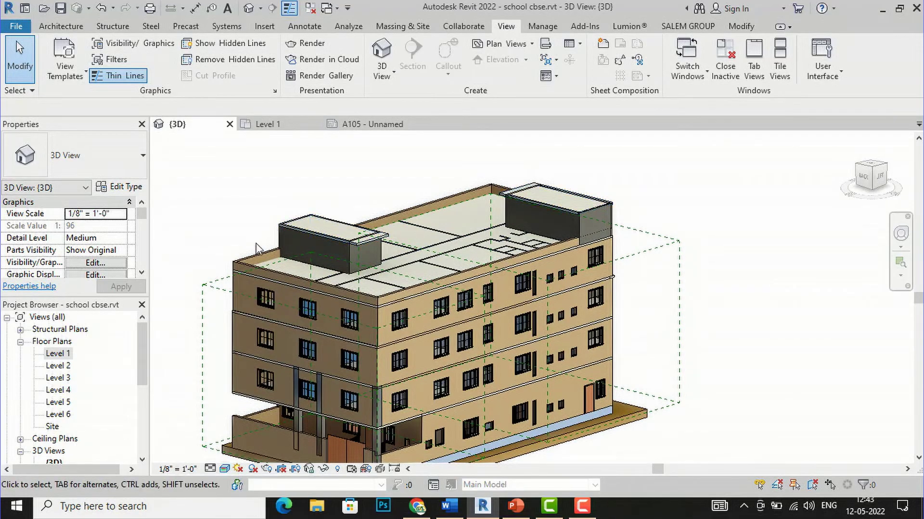
pyautogui.click(214, 280)
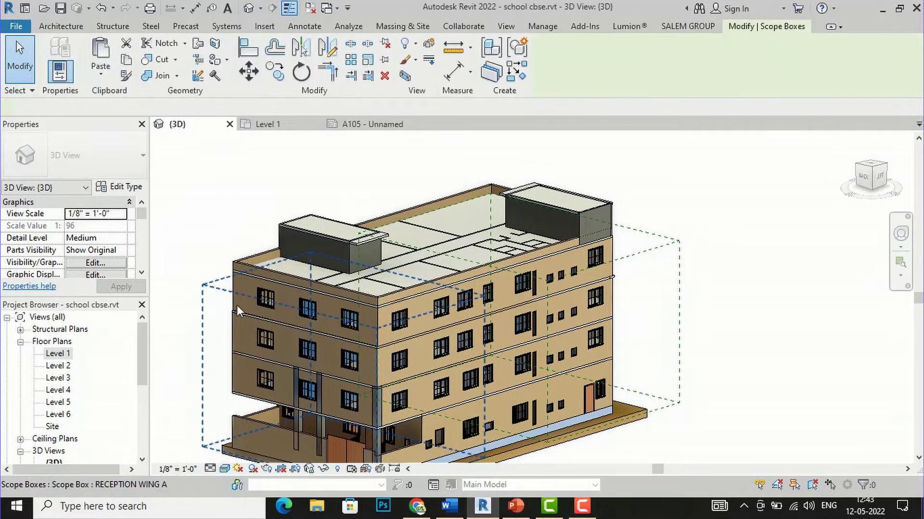
pyautogui.moveTo(341, 288); pyautogui.dragTo(335, 187)
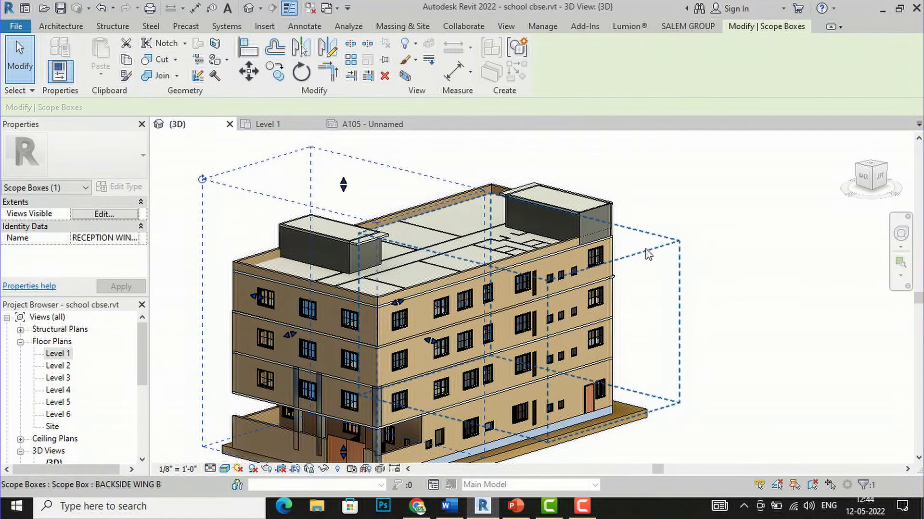
# - Raise the top of the BACKSIDE WING B scope box above the roof structures in the 3D view
pyautogui.click(648, 254)
pyautogui.moveTo(518, 235); pyautogui.dragTo(511, 146)
pyautogui.scroll(-2, 606, 192)
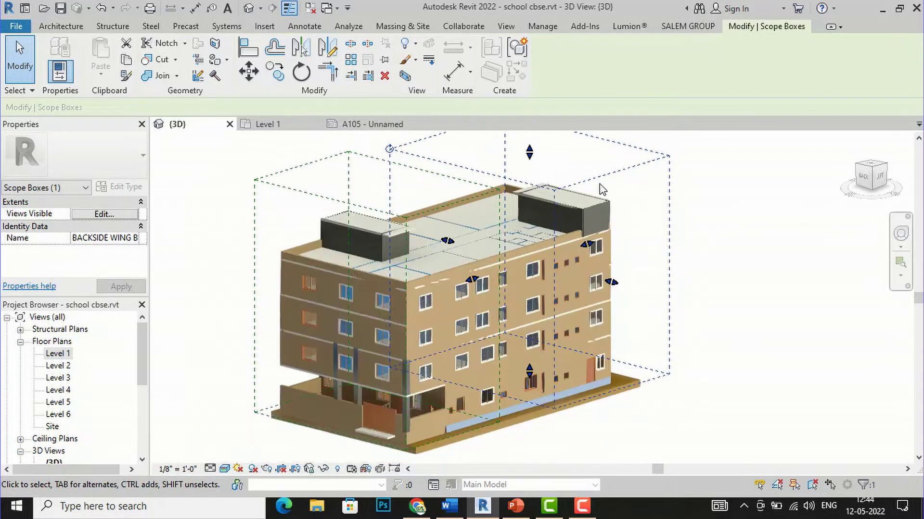
# - Extend the bottoms of the RECEPTION WING A and BACKSIDE WING B scope boxes below the building's base slab
pyautogui.moveTo(553, 311); pyautogui.dragTo(441, 350)
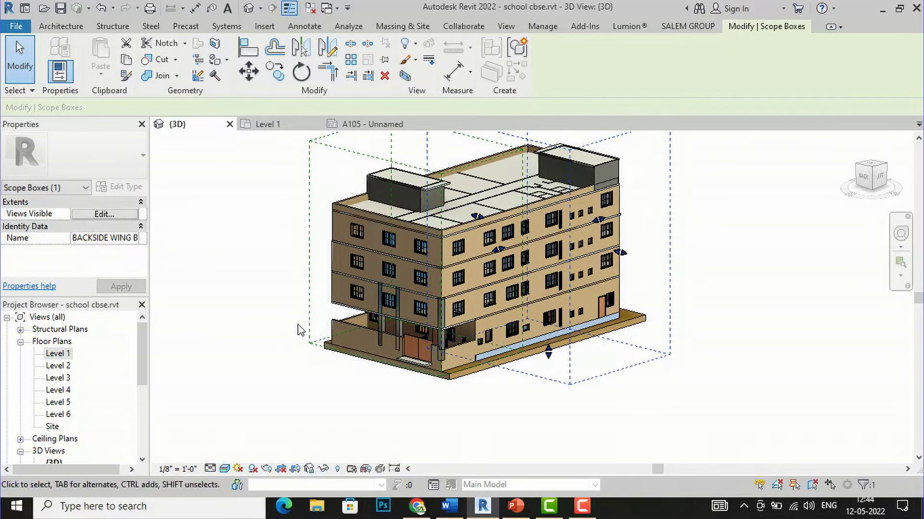
pyautogui.click(318, 347)
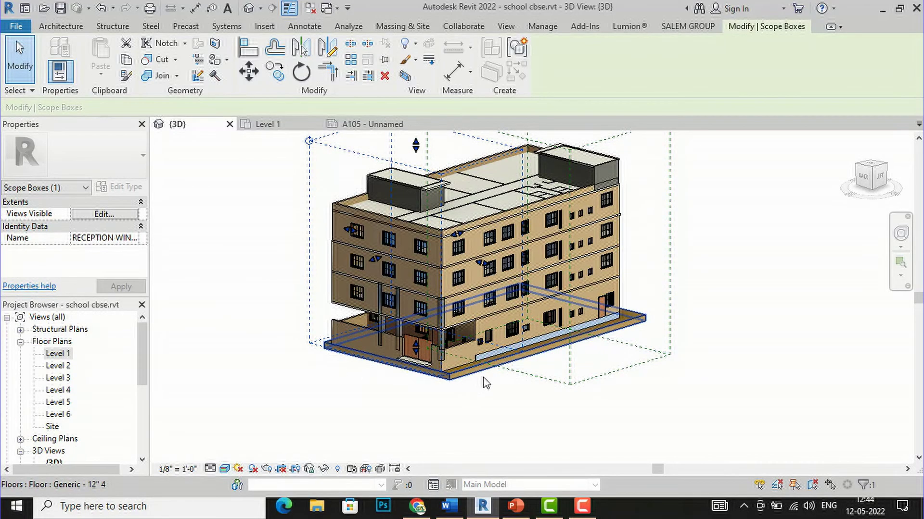
pyautogui.click(519, 380)
pyautogui.moveTo(548, 353); pyautogui.dragTo(548, 362)
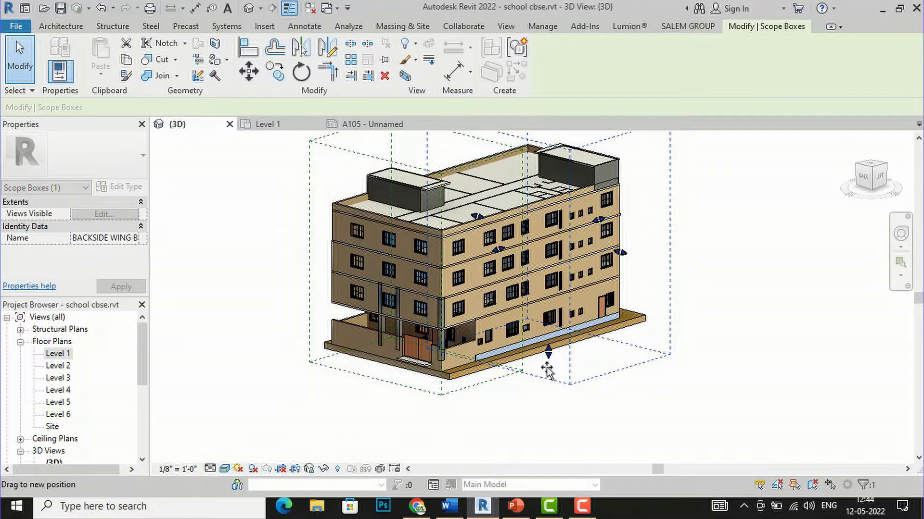
pyautogui.click(445, 404)
pyautogui.scroll(-3, 445, 404)
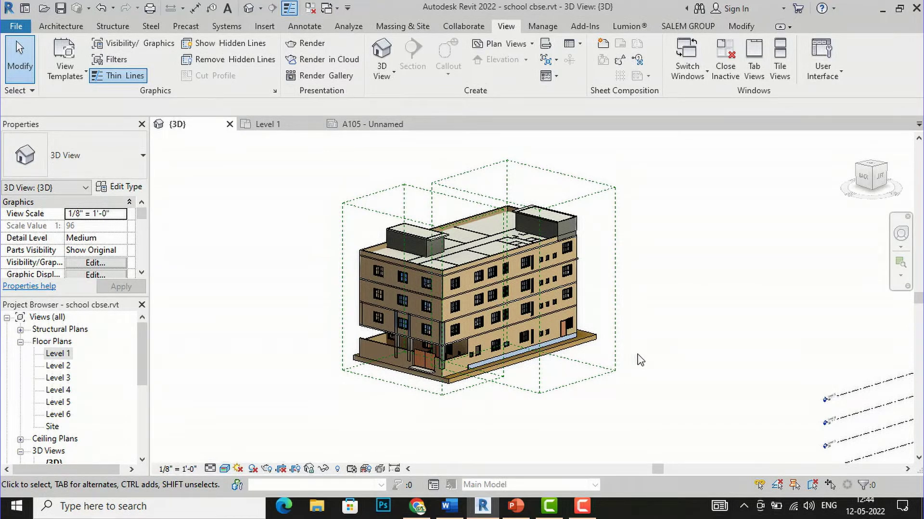
# - Return to the Level 1 floor plan and assign RECEPTION WING A as the view's scope box
pyautogui.doubleClick(62, 355)
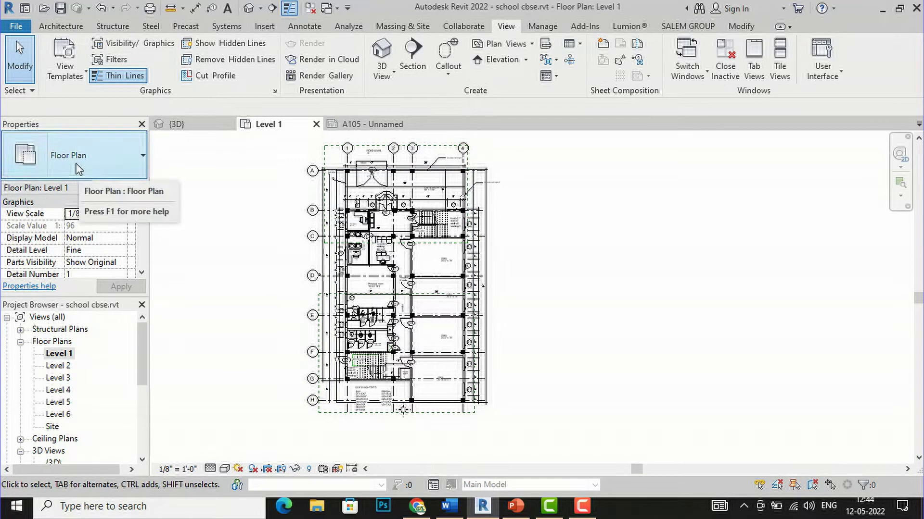
pyautogui.scroll(-2, 76, 210)
pyautogui.scroll(-5, 76, 209)
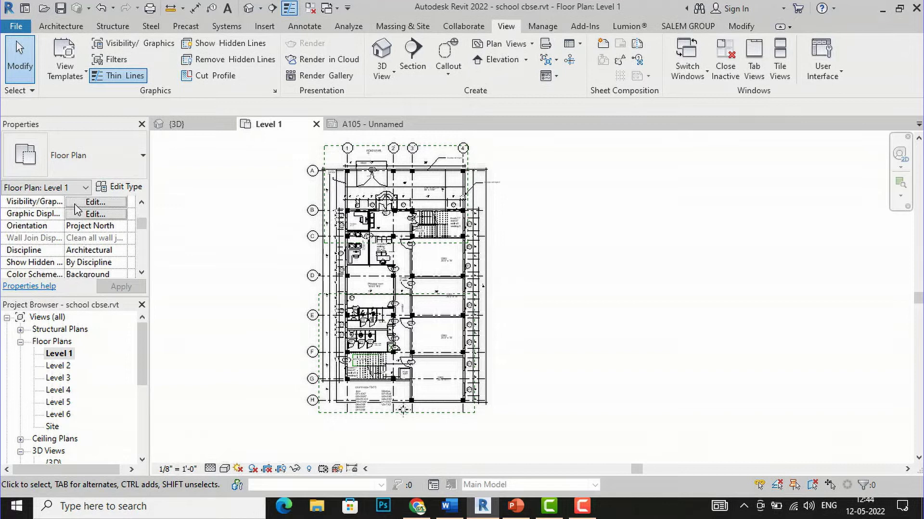
pyautogui.scroll(-4, 75, 208)
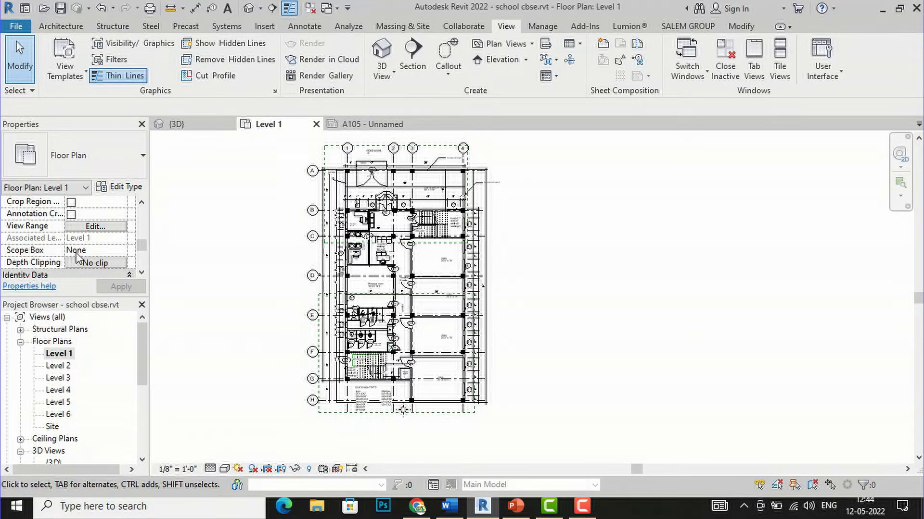
pyautogui.click(122, 251)
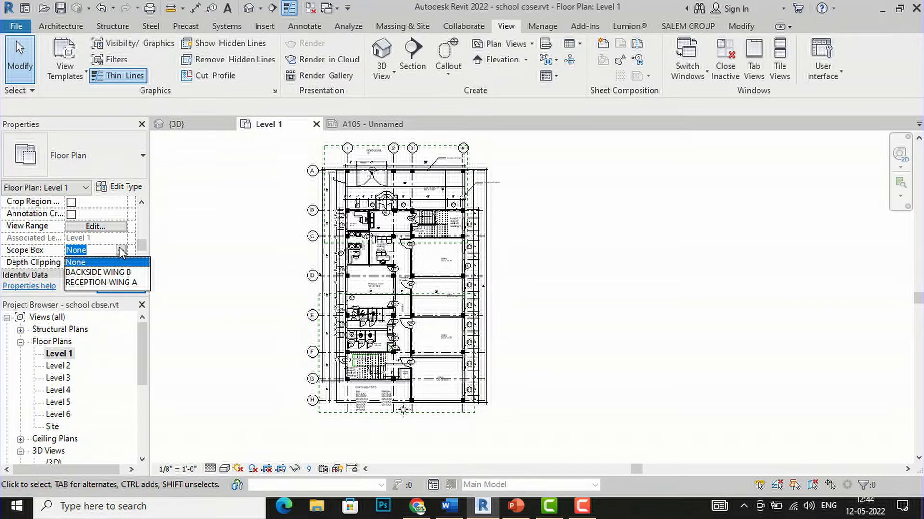
pyautogui.click(119, 283)
pyautogui.click(117, 288)
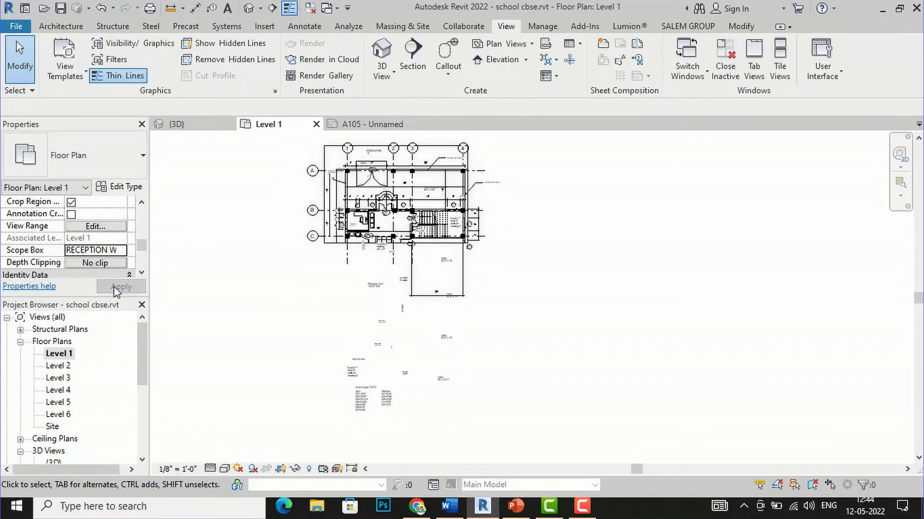
# - Hide the whole text notes category in the cropped Level 1 plan, starting from a note outside the crop area
pyautogui.scroll(2, 497, 146)
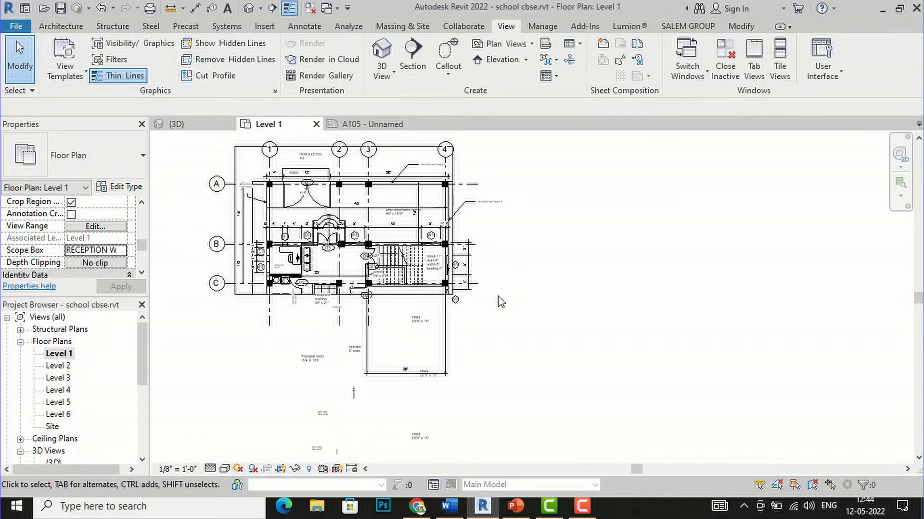
pyautogui.scroll(-2, 471, 234)
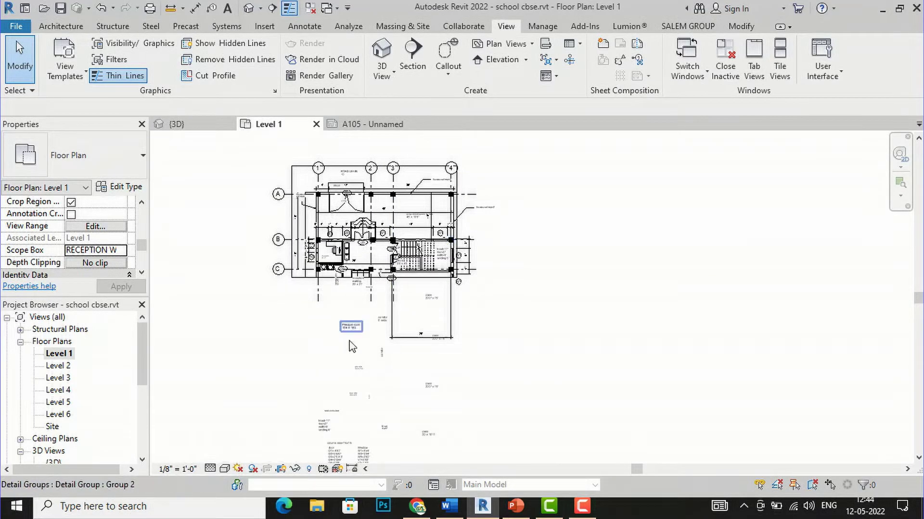
pyautogui.rightClick(321, 428)
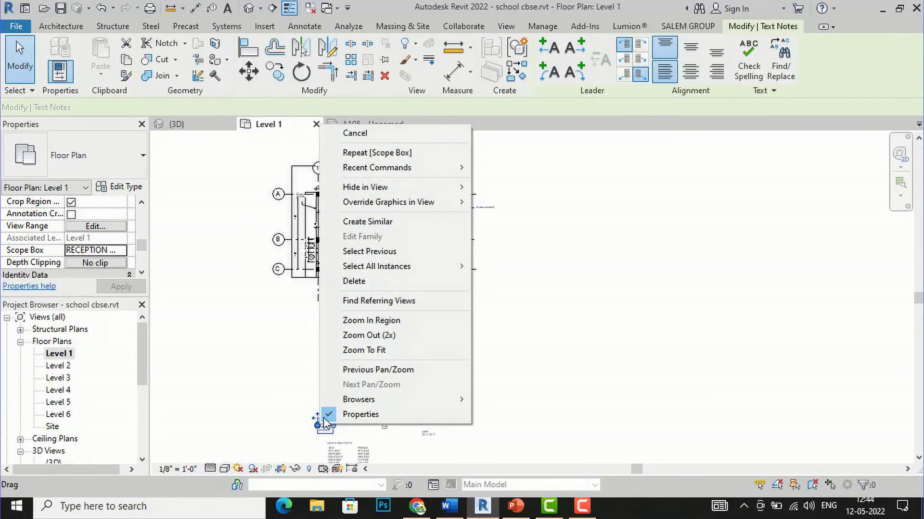
pyautogui.moveTo(375, 193)
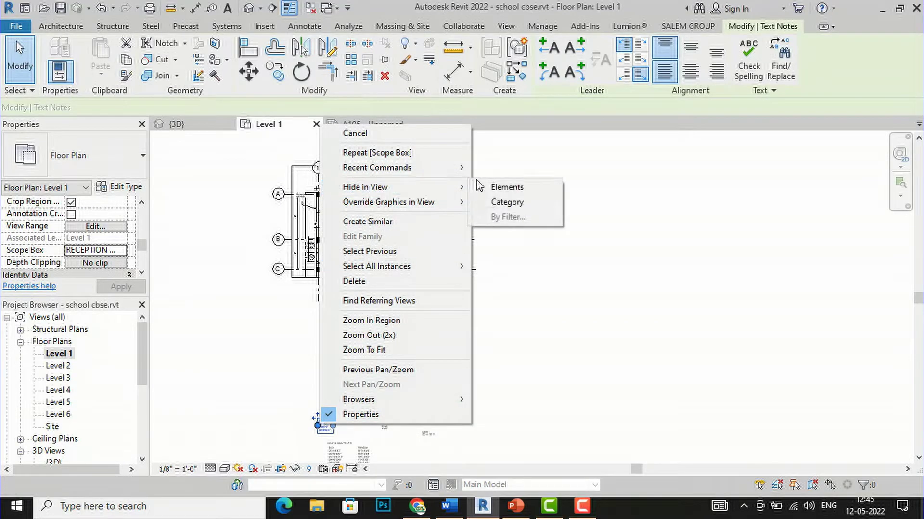
pyautogui.click(502, 202)
# - Hide the crop region boundary around the reception wing in the Level 1 plan
pyautogui.scroll(5, 415, 223)
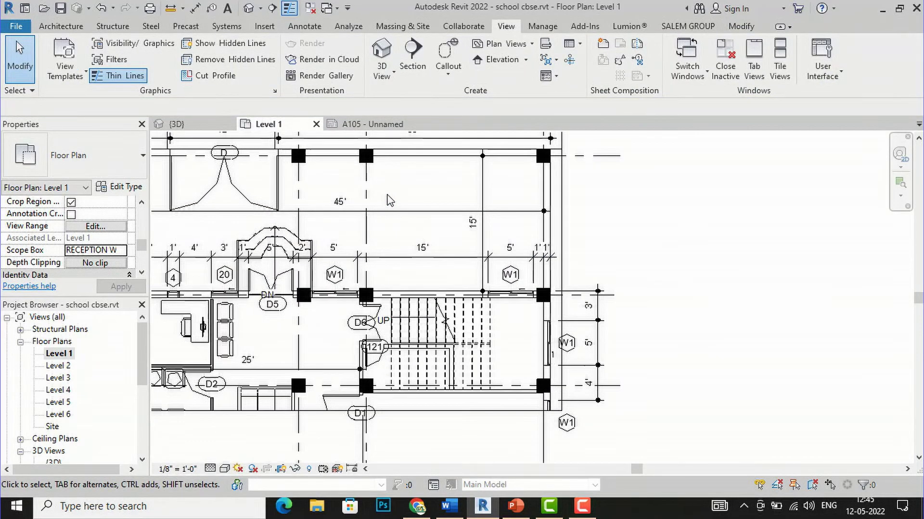
pyautogui.scroll(-3, 386, 201)
pyautogui.scroll(-2, 451, 294)
pyautogui.scroll(3, 228, 188)
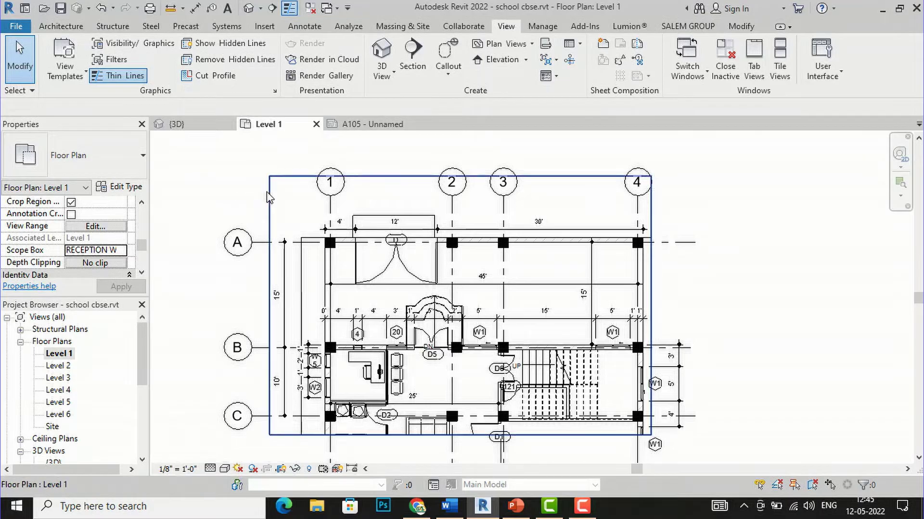
pyautogui.click(269, 197)
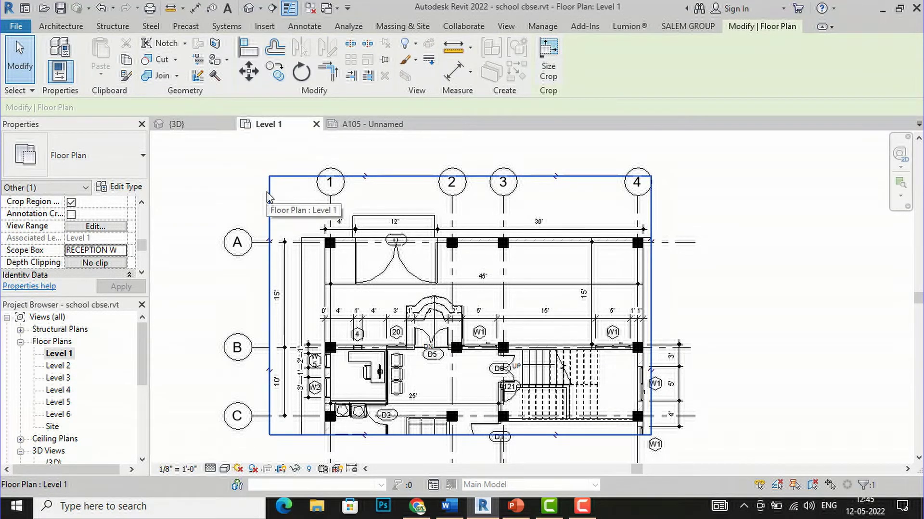
pyautogui.rightClick(268, 197)
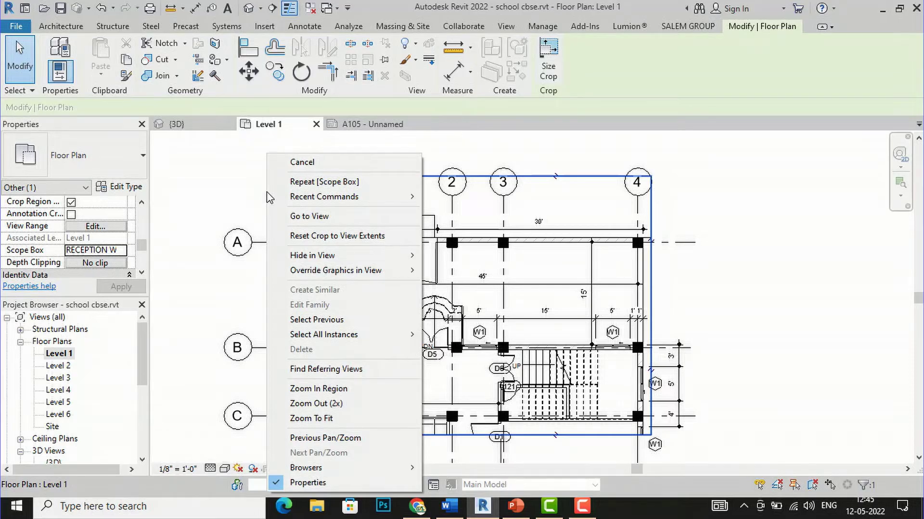
pyautogui.moveTo(303, 257)
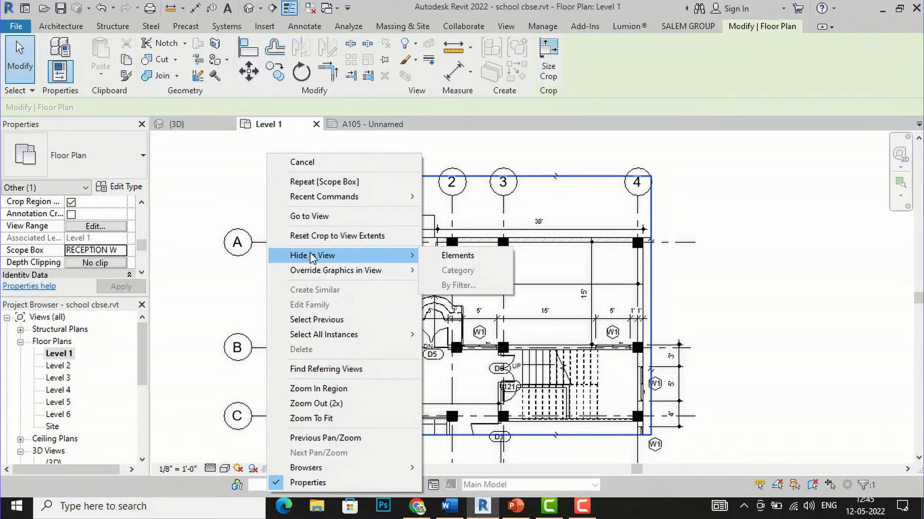
pyautogui.click(432, 252)
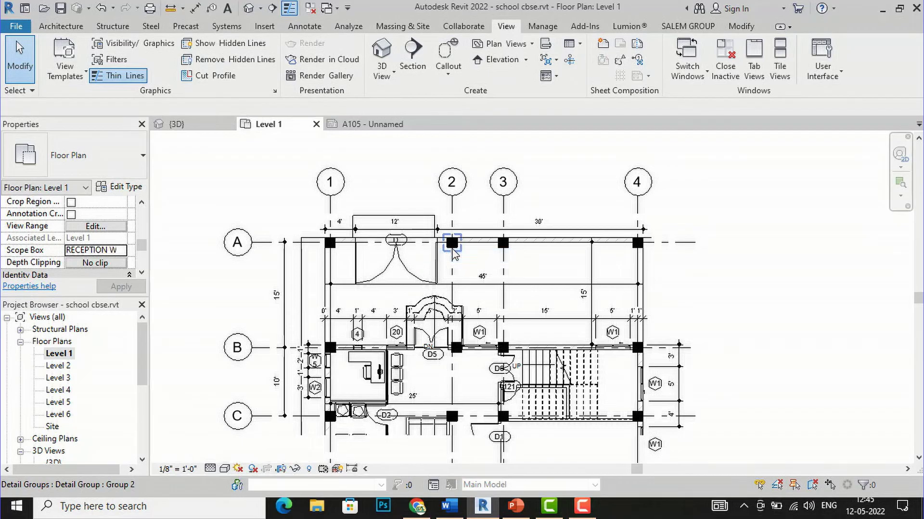
pyautogui.scroll(-2, 266, 218)
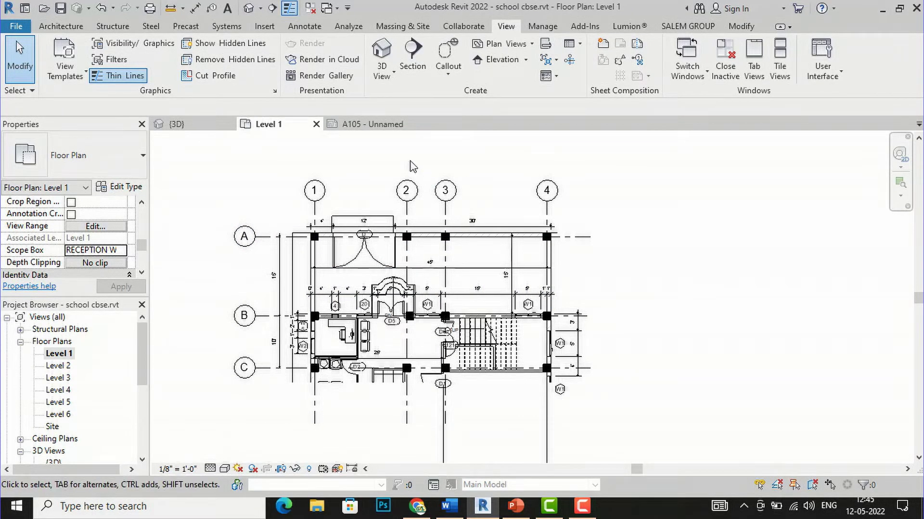
# - Open the default 3D view and assign RECEPTION WING A as its scope box
pyautogui.click(390, 49)
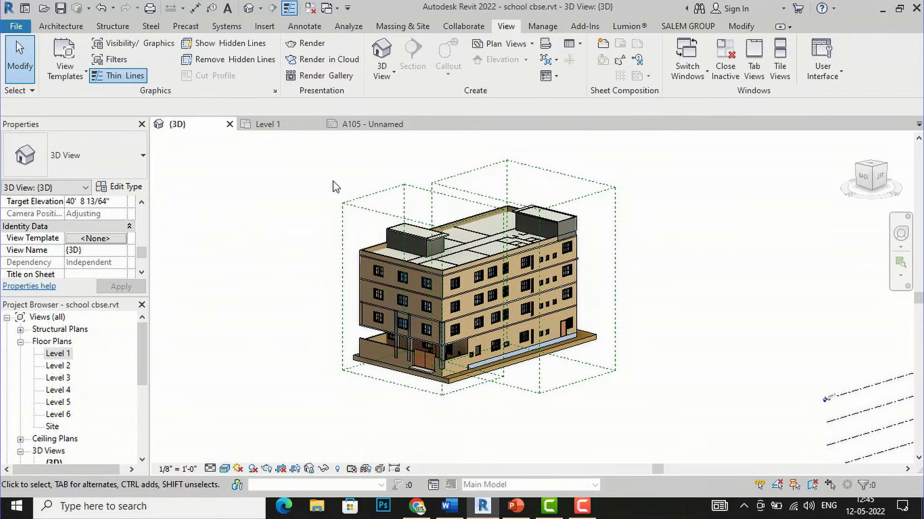
pyautogui.scroll(-2, 91, 246)
pyautogui.scroll(-2, 91, 246)
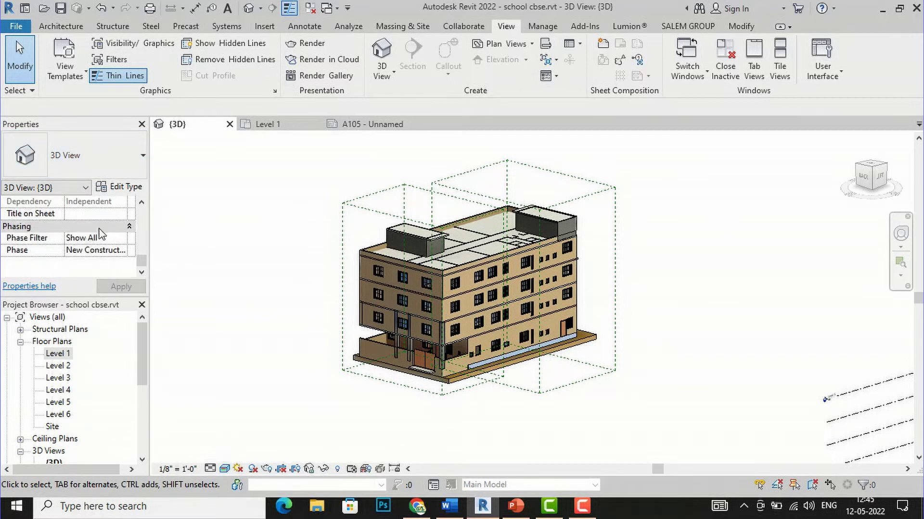
pyautogui.scroll(2, 101, 234)
pyautogui.scroll(2, 101, 234)
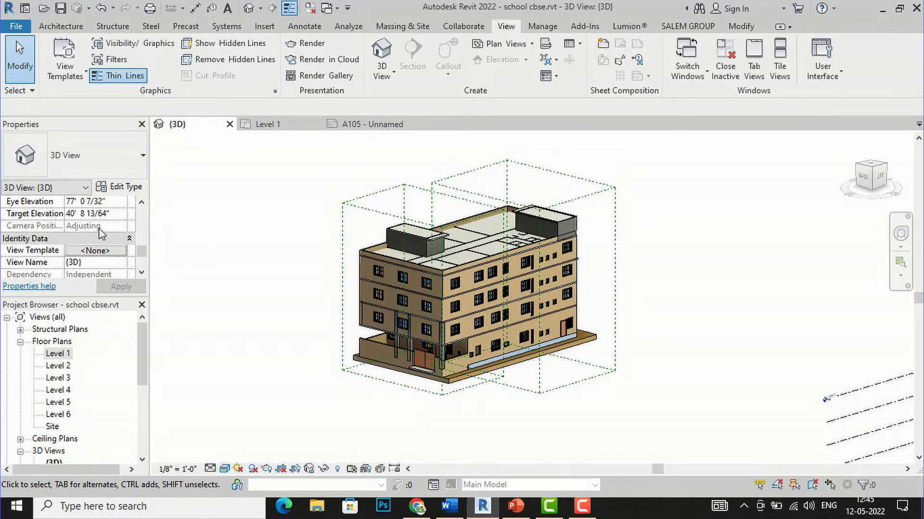
pyautogui.scroll(5, 101, 234)
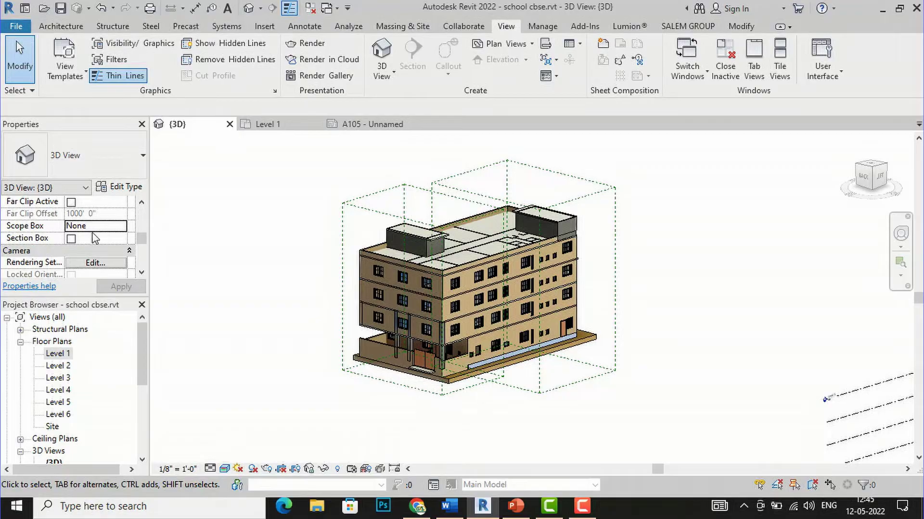
pyautogui.click(107, 226)
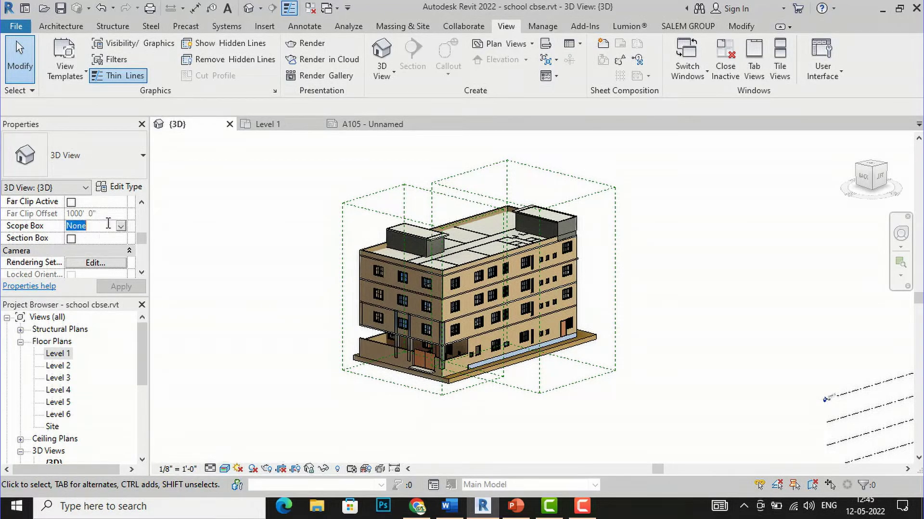
pyautogui.click(122, 226)
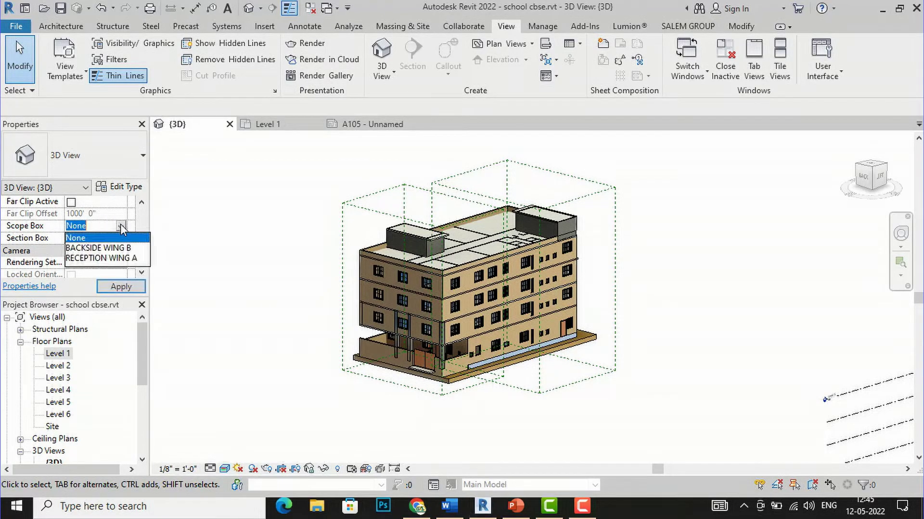
pyautogui.click(116, 258)
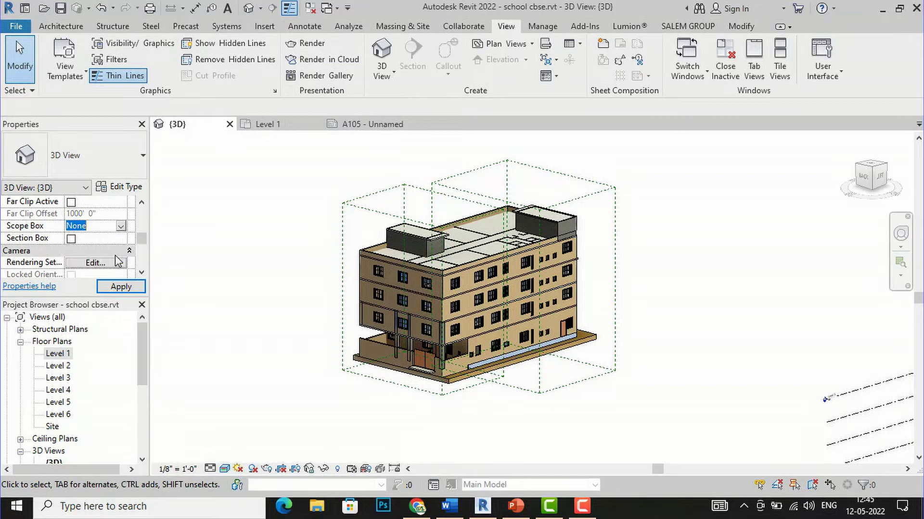
pyautogui.click(117, 287)
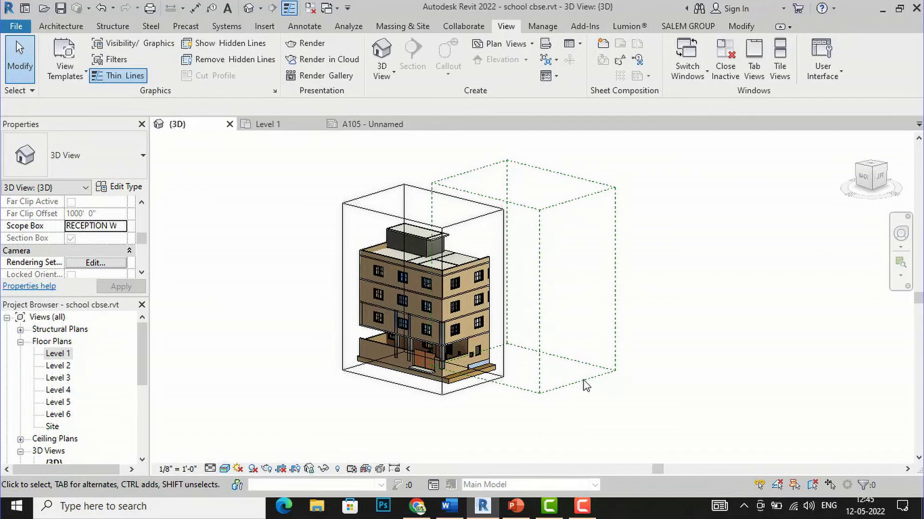
# - Hide the whole scope boxes category in the 3D view, starting from the BACKSIDE WING B box
pyautogui.moveTo(890, 180)
pyautogui.mouseDown()
pyautogui.moveTo(851, 188)
pyautogui.moveTo(823, 176)
pyautogui.moveTo(725, 169)
pyautogui.mouseUp()
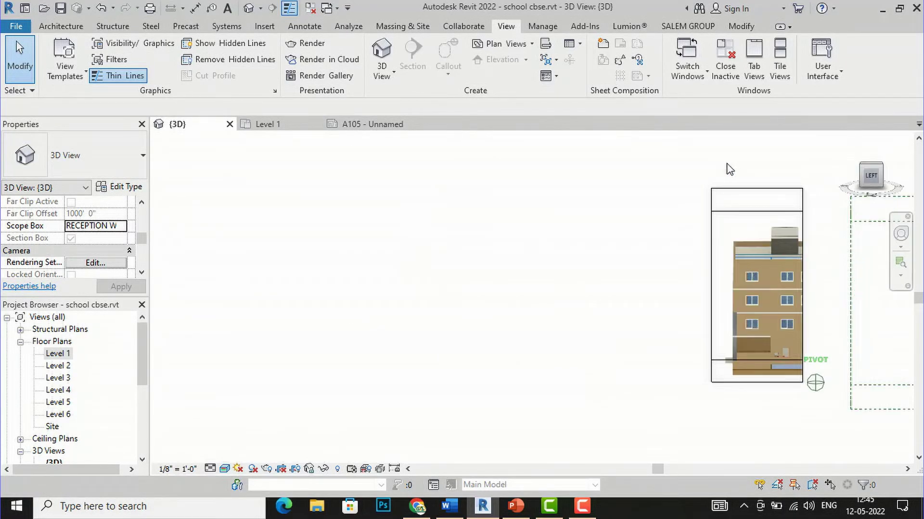
pyautogui.moveTo(870, 180); pyautogui.dragTo(818, 198)
pyautogui.scroll(-4, 425, 326)
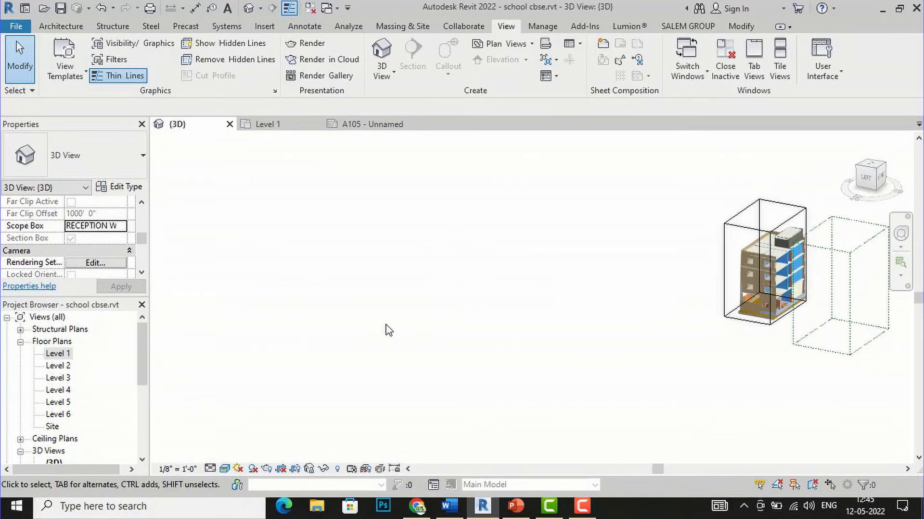
pyautogui.scroll(7, 593, 313)
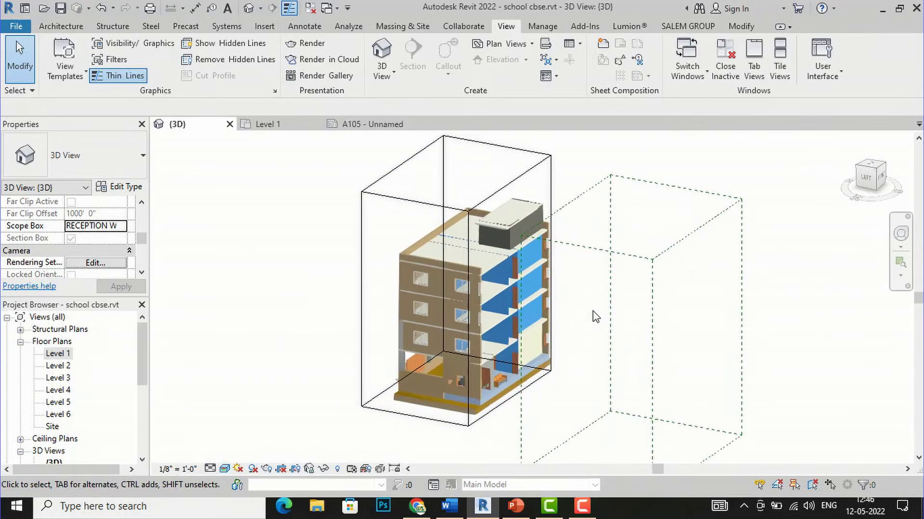
pyautogui.scroll(4, 518, 325)
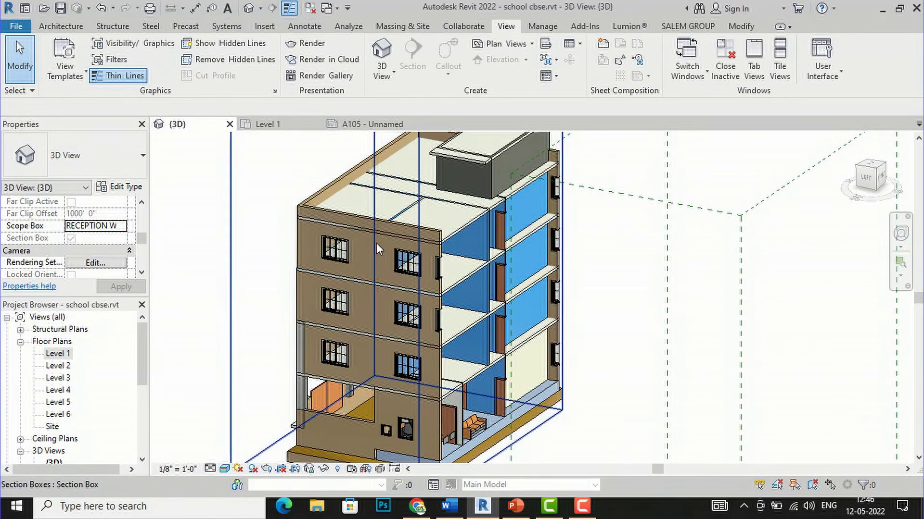
pyautogui.scroll(-5, 462, 299)
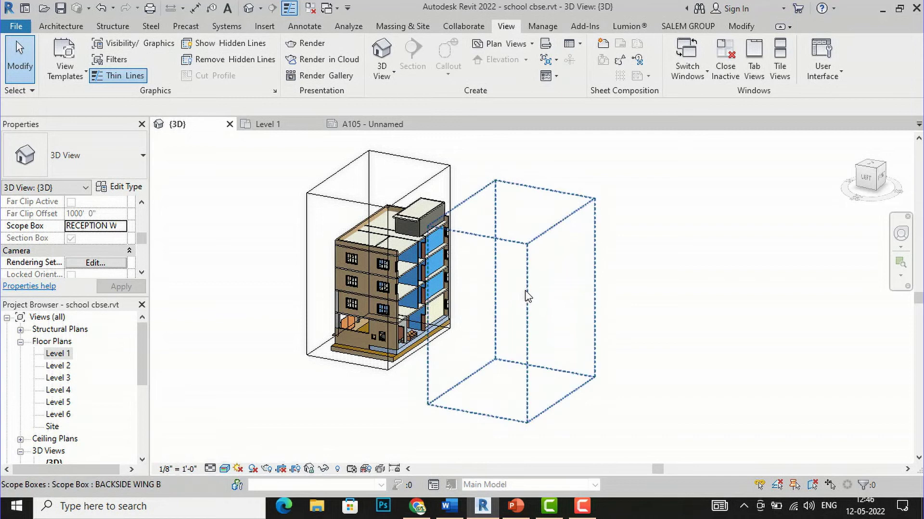
pyautogui.click(527, 297)
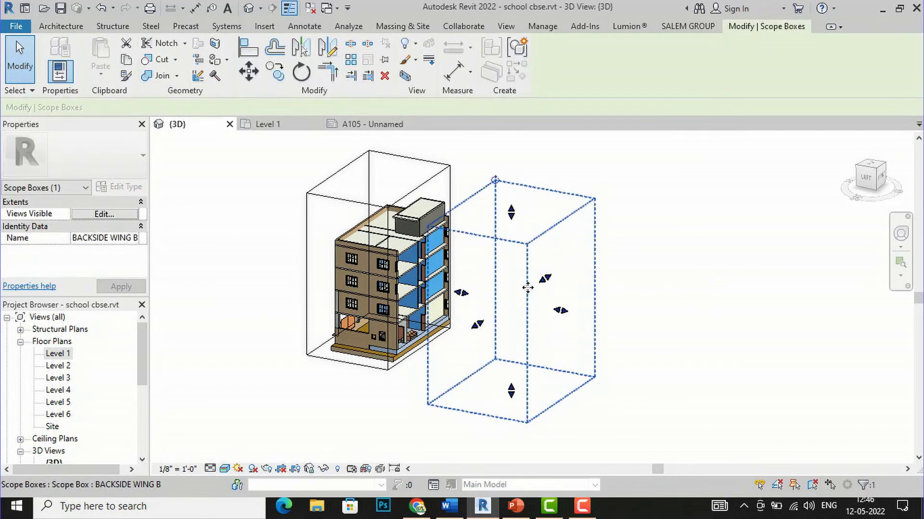
pyautogui.rightClick(527, 297)
pyautogui.moveTo(565, 222)
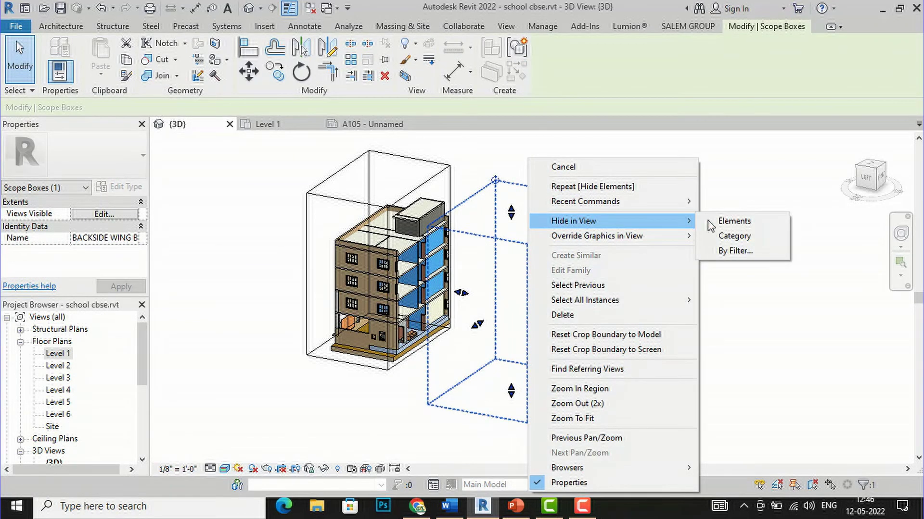
pyautogui.click(727, 237)
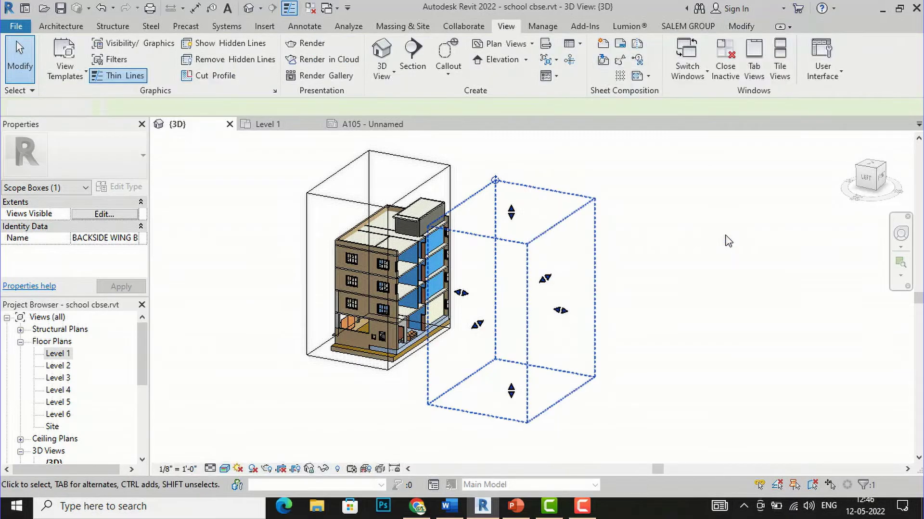
# - Hide the section boxes category around the reception wing in the 3D view
pyautogui.click(355, 205)
pyautogui.rightClick(355, 205)
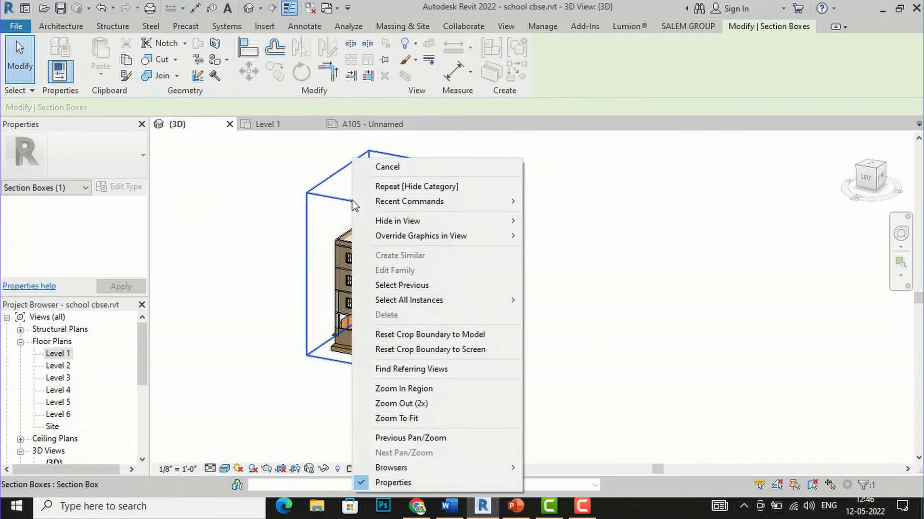
pyautogui.moveTo(514, 219)
pyautogui.click(540, 237)
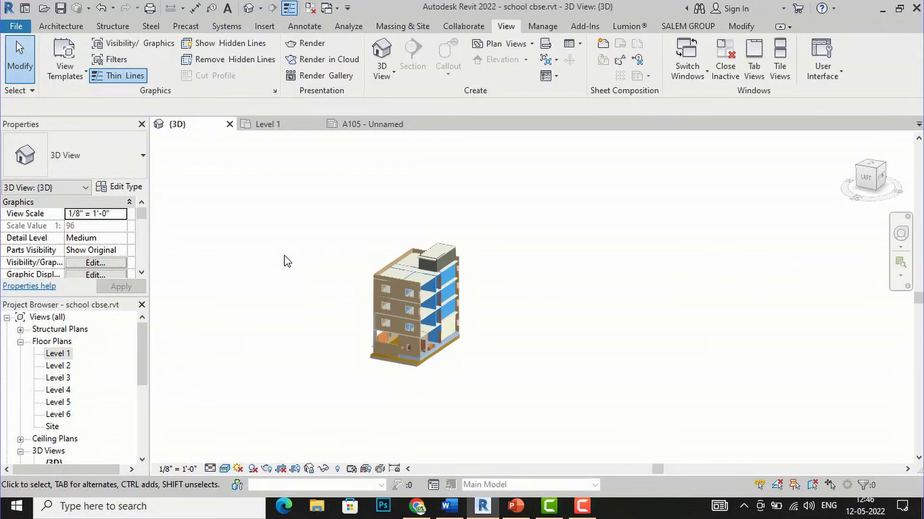
# - Rename the cropped 3D view as RECEPTION WING A
pyautogui.scroll(-3, 96, 417)
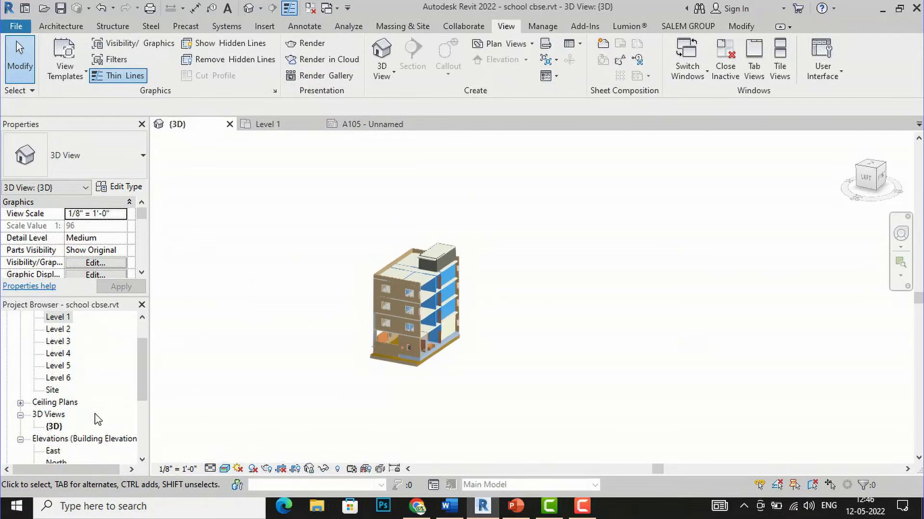
pyautogui.scroll(-1, 94, 417)
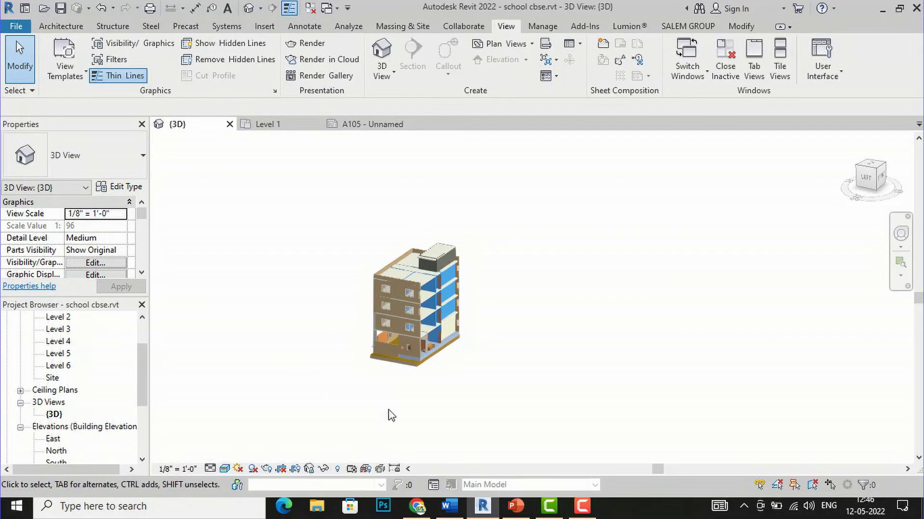
pyautogui.scroll(1, 406, 398)
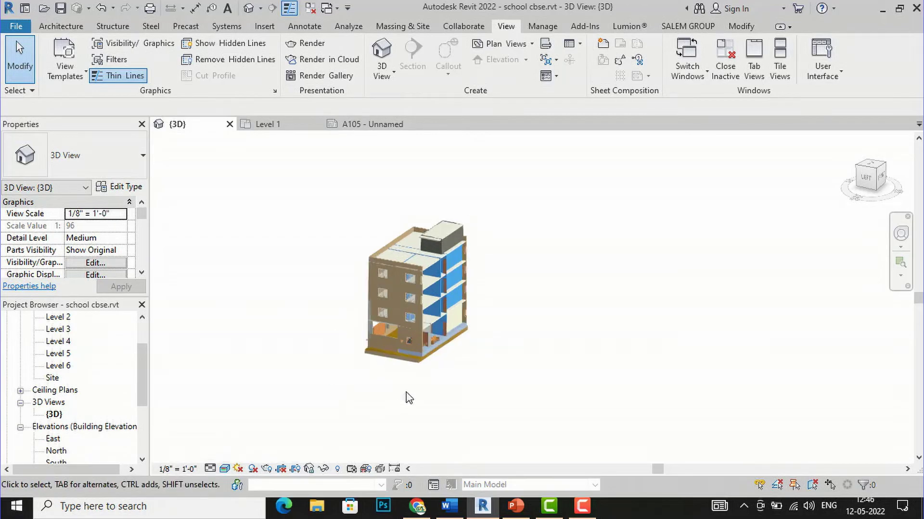
pyautogui.rightClick(53, 415)
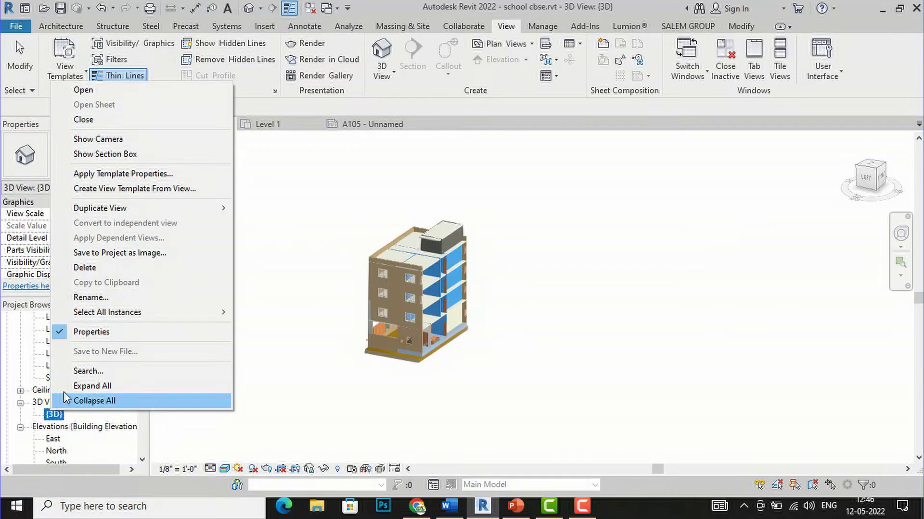
pyautogui.click(113, 299)
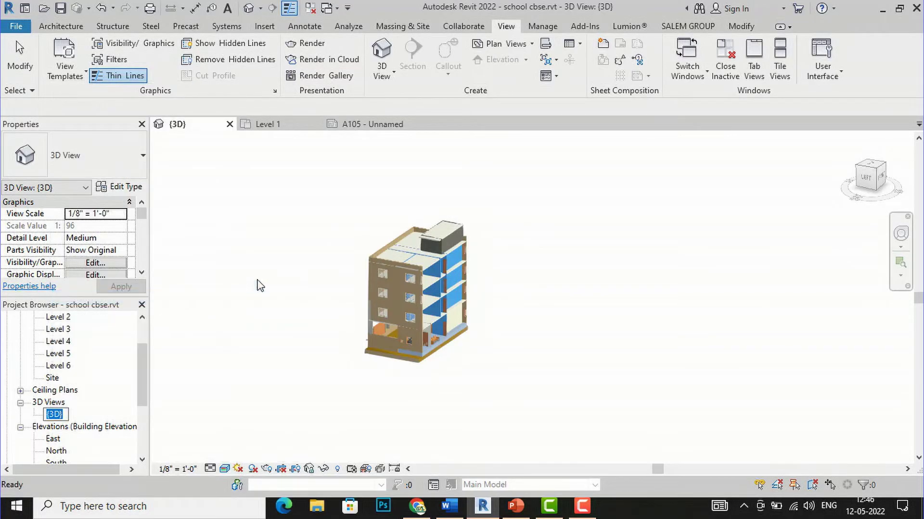
pyautogui.write('RECEPTION WING A')
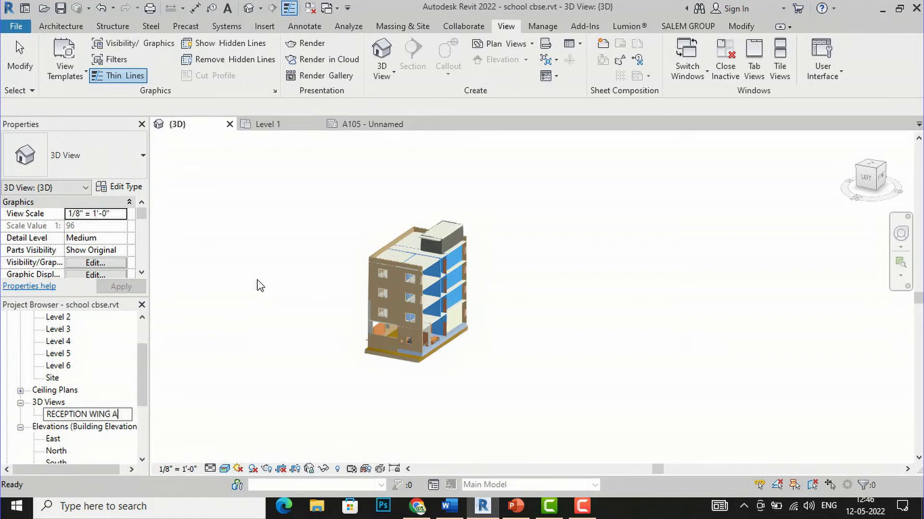
pyautogui.press('Return')
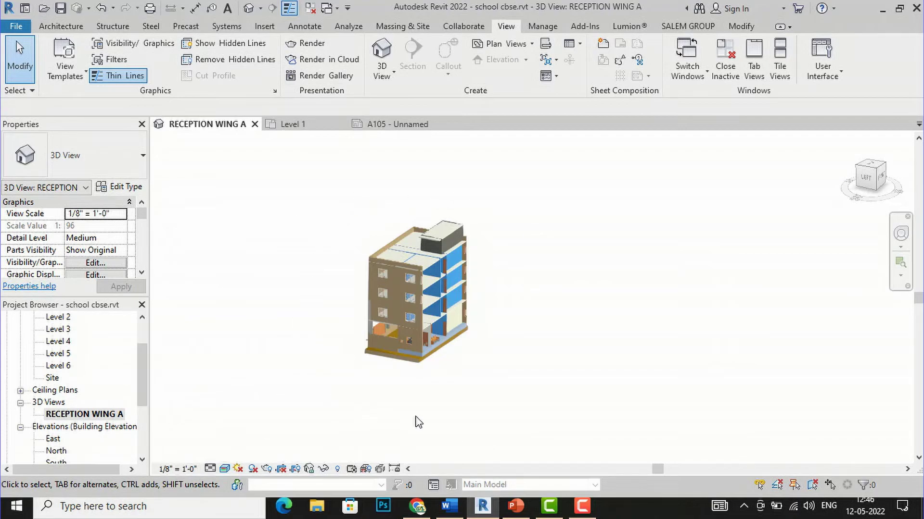
# - Create a fresh default 3D view that shows the whole building
pyautogui.click(249, 10)
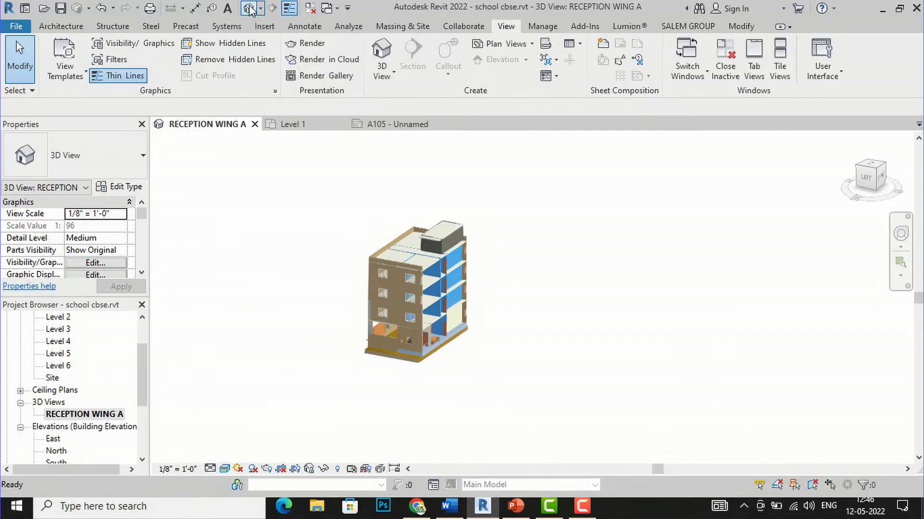
pyautogui.scroll(-3, 442, 245)
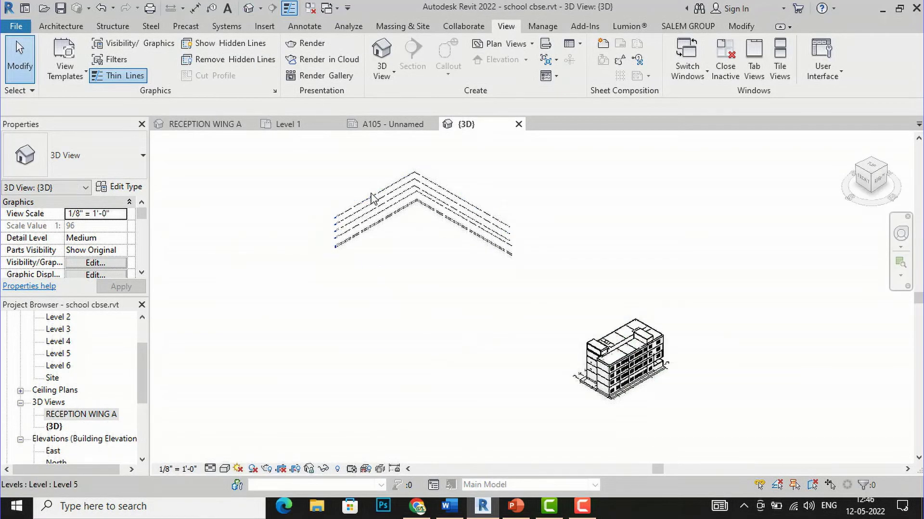
pyautogui.scroll(3, 664, 323)
pyautogui.scroll(4, 598, 345)
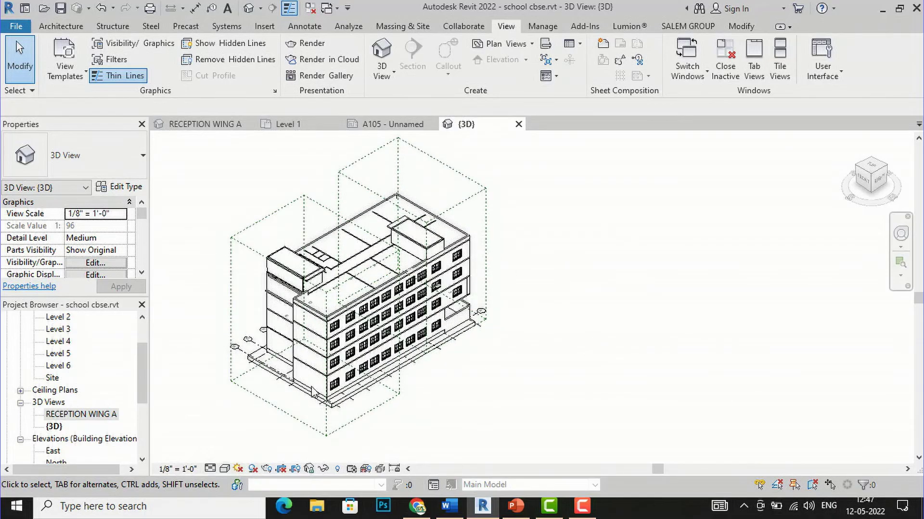
# - Reopen the RECEPTION WING A 3D view to examine the cropped wing
pyautogui.click(94, 415)
pyautogui.click(97, 415)
pyautogui.press('Escape')
pyautogui.doubleClick(74, 414)
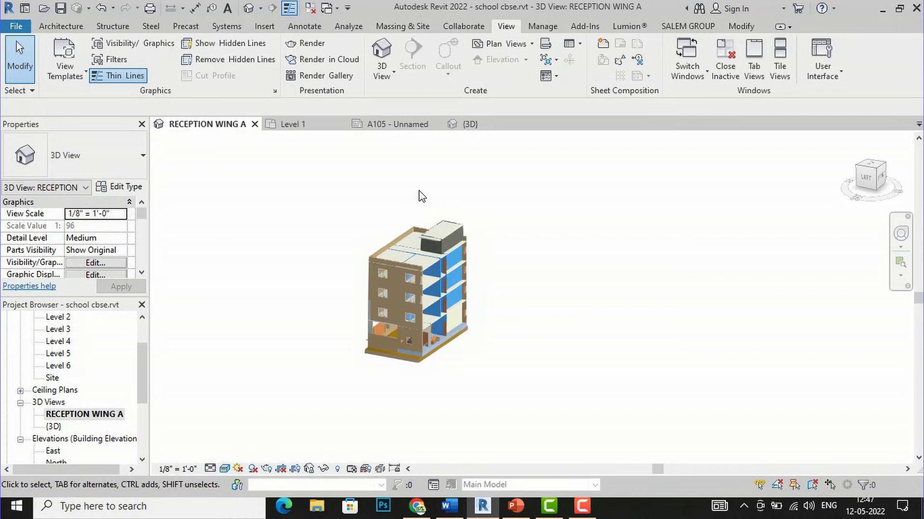
pyautogui.scroll(1, 375, 207)
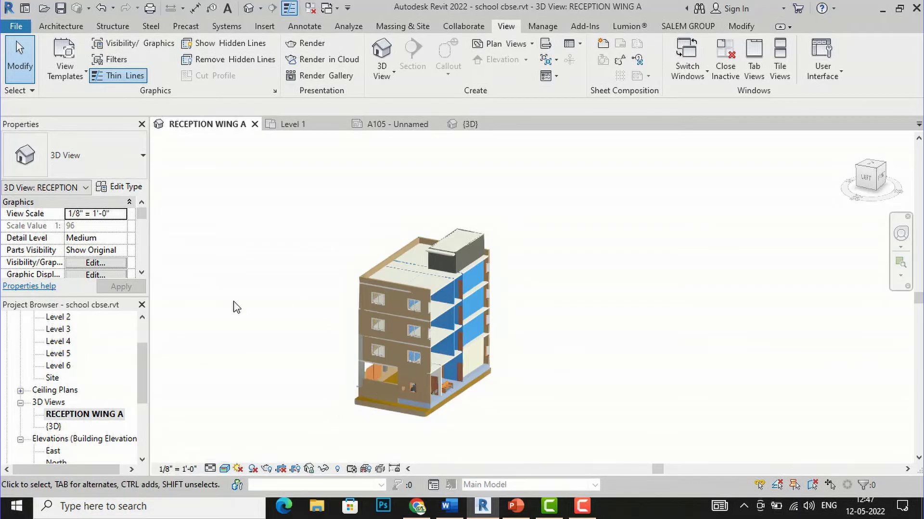
# - Return to the Level 1 floor plan and locate sheet A105 among the project's sheets
pyautogui.scroll(2, 144, 381)
pyautogui.doubleClick(64, 354)
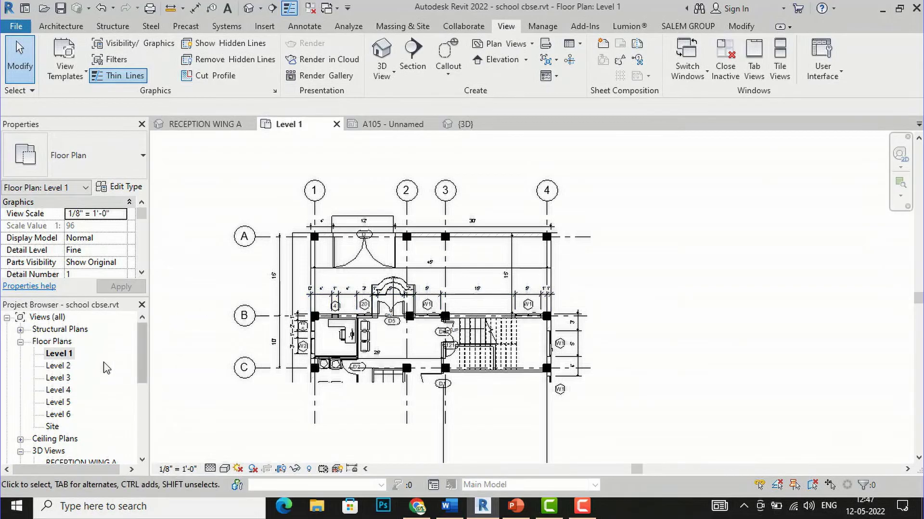
pyautogui.scroll(-1, 117, 375)
pyautogui.scroll(-5, 117, 375)
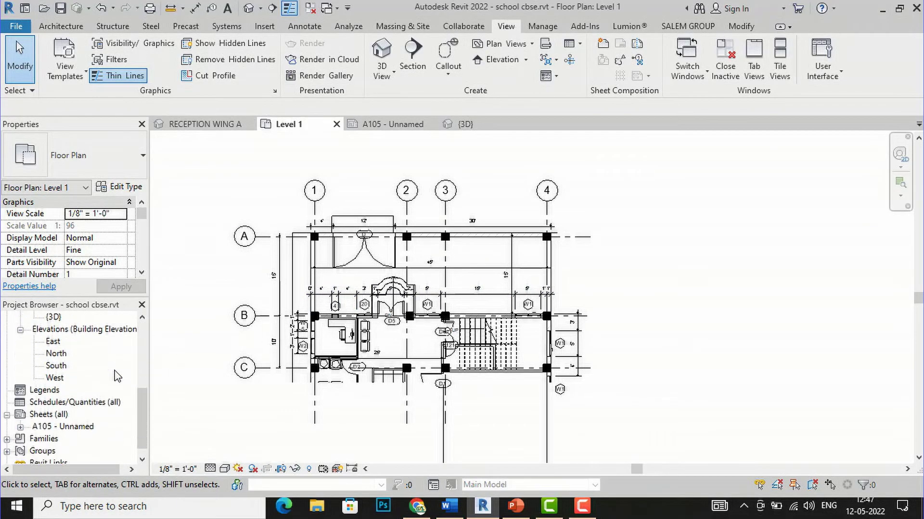
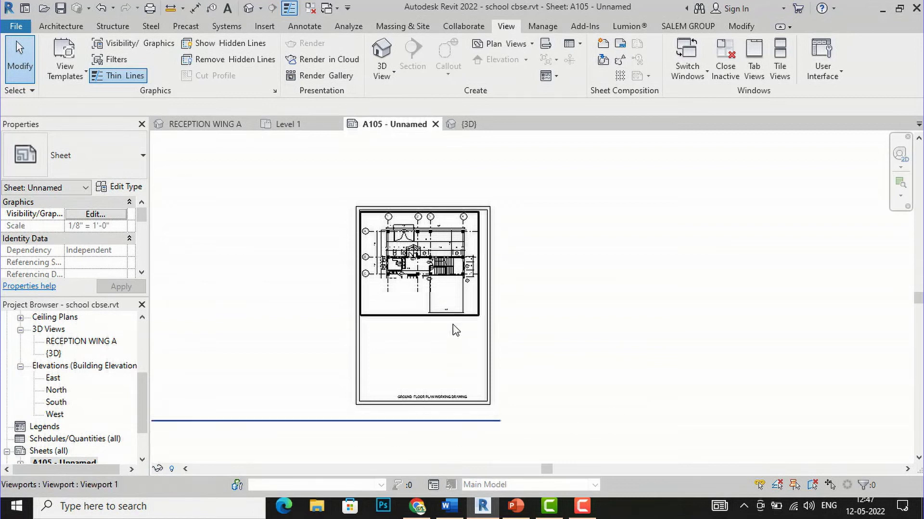
# - Place the RECEPTION WING A 3D view on sheet A105 and position it in the space below the floor plan
pyautogui.scroll(-1, 105, 400)
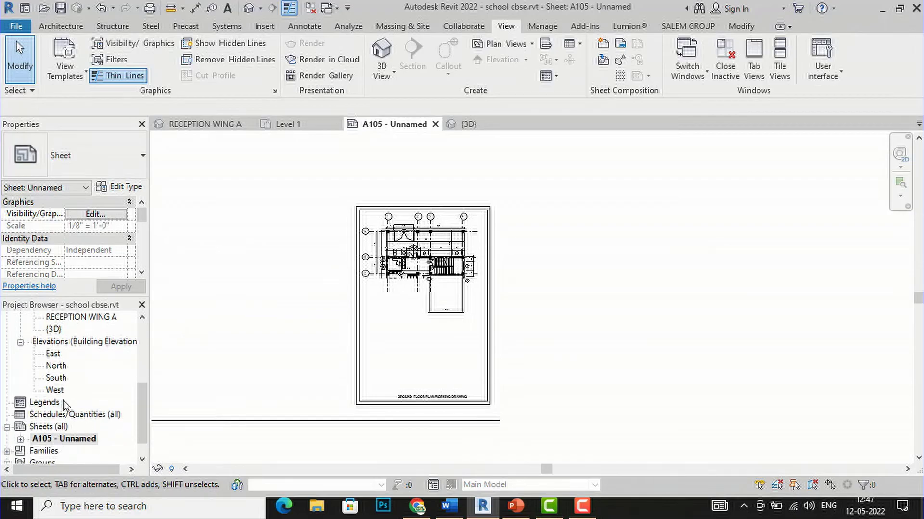
pyautogui.scroll(-1, 64, 406)
pyautogui.scroll(3, 67, 400)
pyautogui.moveTo(75, 344); pyautogui.dragTo(415, 360)
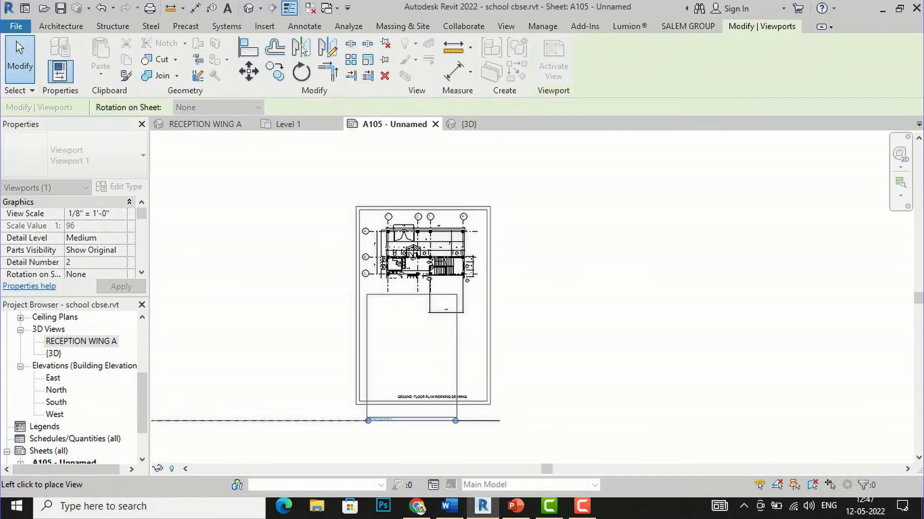
pyautogui.click(409, 340)
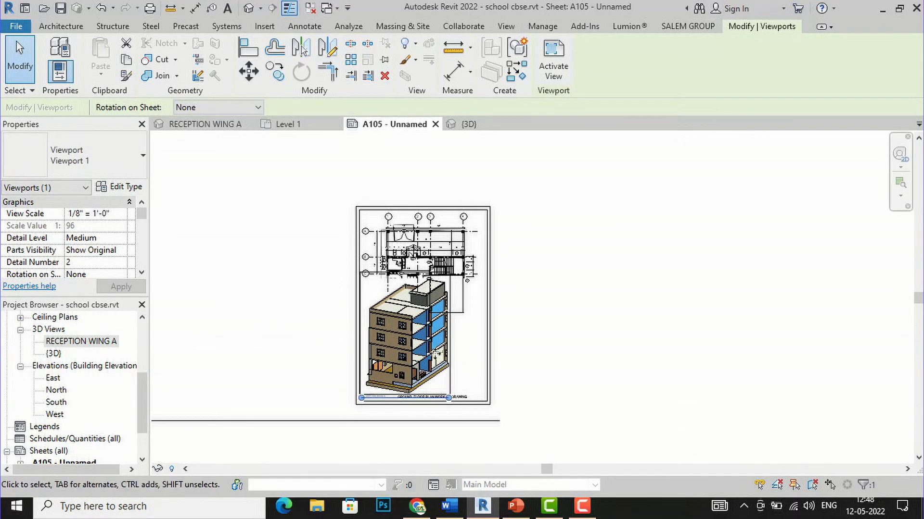
pyautogui.moveTo(415, 347); pyautogui.dragTo(440, 364)
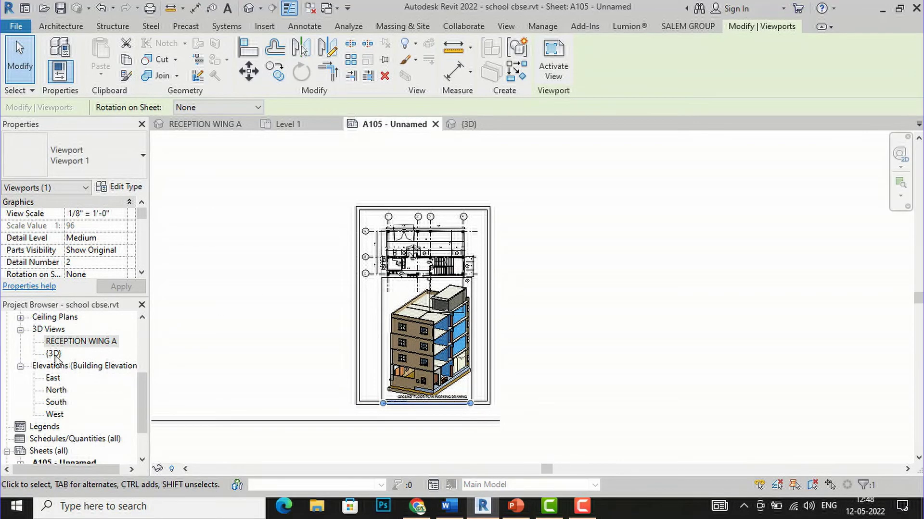
# - Try a view scale of 3/16" = 1'-0" for the RECEPTION WING A 3D view and check it on sheet A105
pyautogui.doubleClick(75, 342)
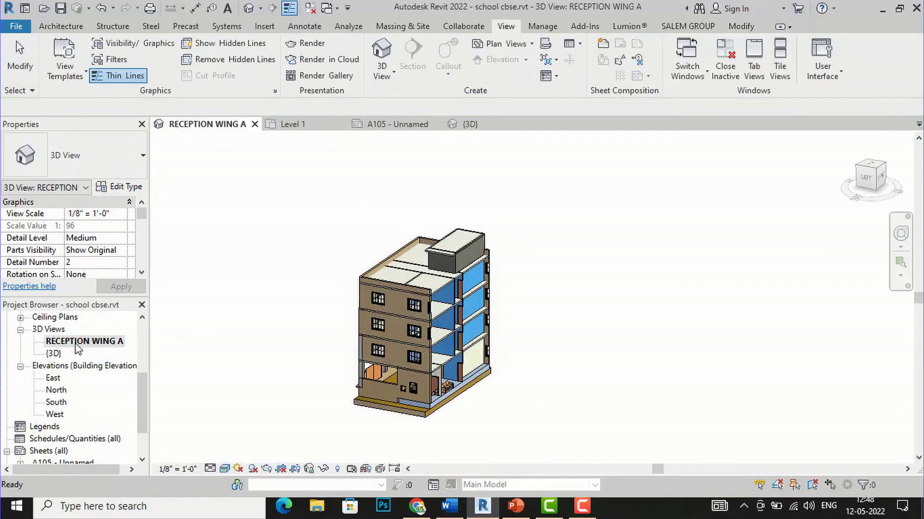
pyautogui.click(177, 469)
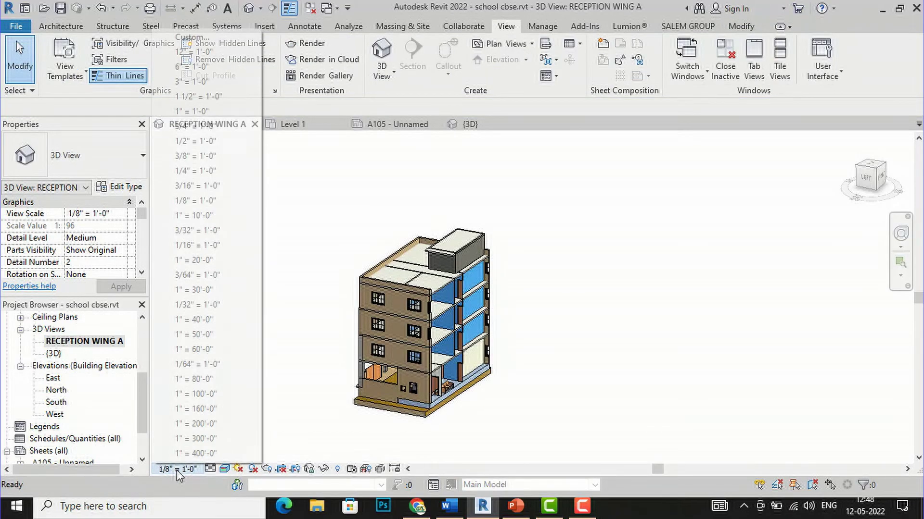
pyautogui.click(210, 187)
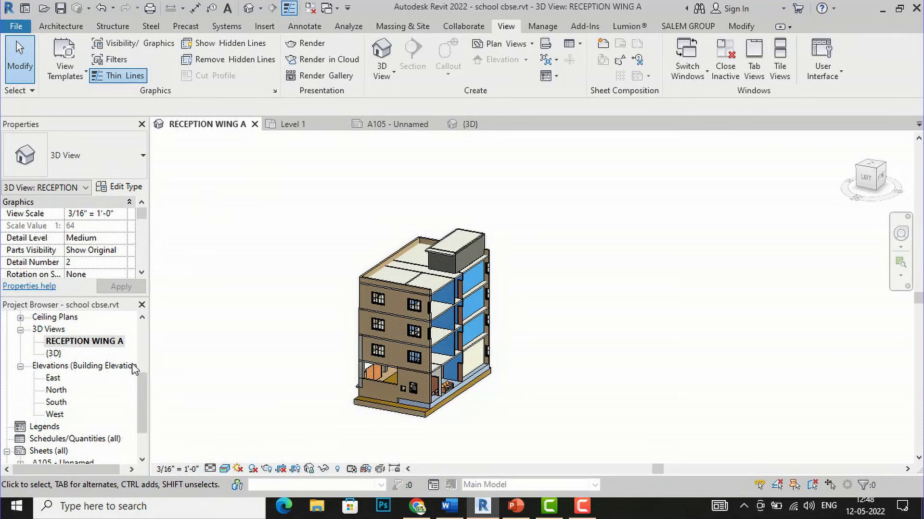
pyautogui.scroll(-2, 125, 375)
pyautogui.doubleClick(82, 417)
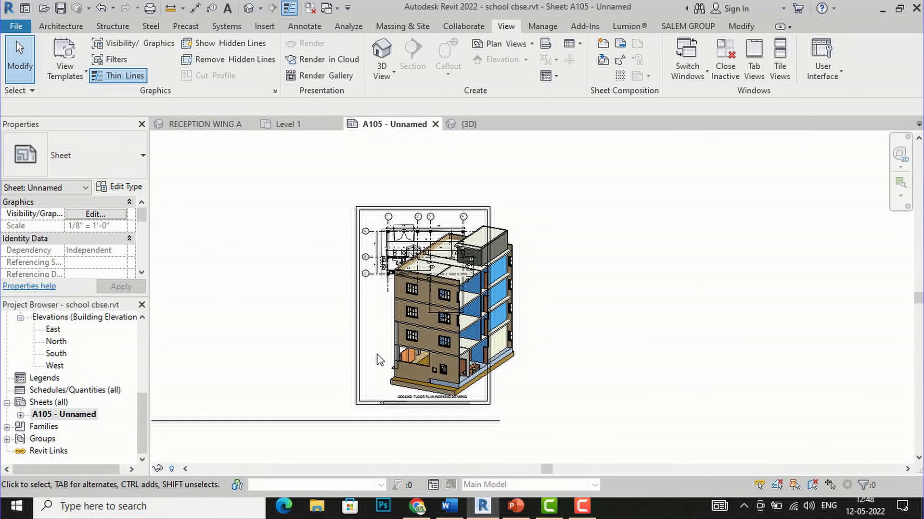
# - Set the RECEPTION WING A 3D view's scale to 1" = 10'-0" and return to sheet A105
pyautogui.scroll(1, 58, 401)
pyautogui.scroll(3, 58, 402)
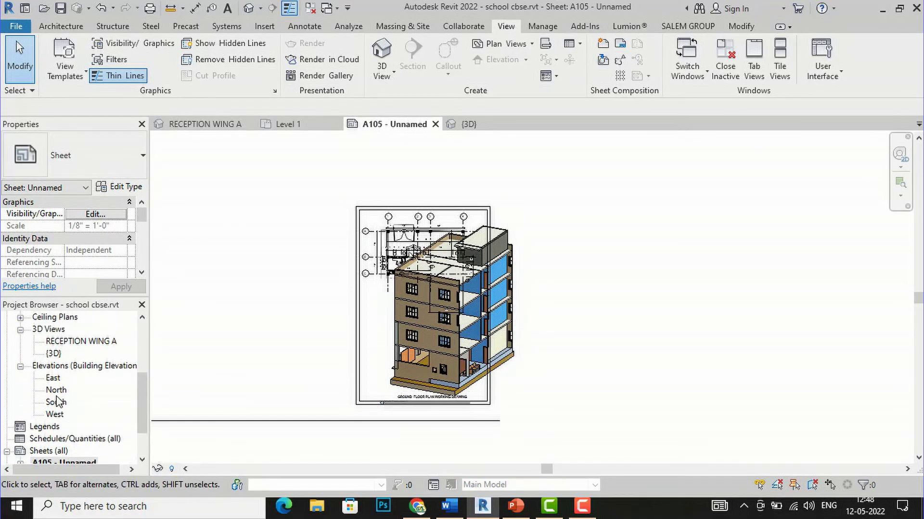
pyautogui.doubleClick(76, 342)
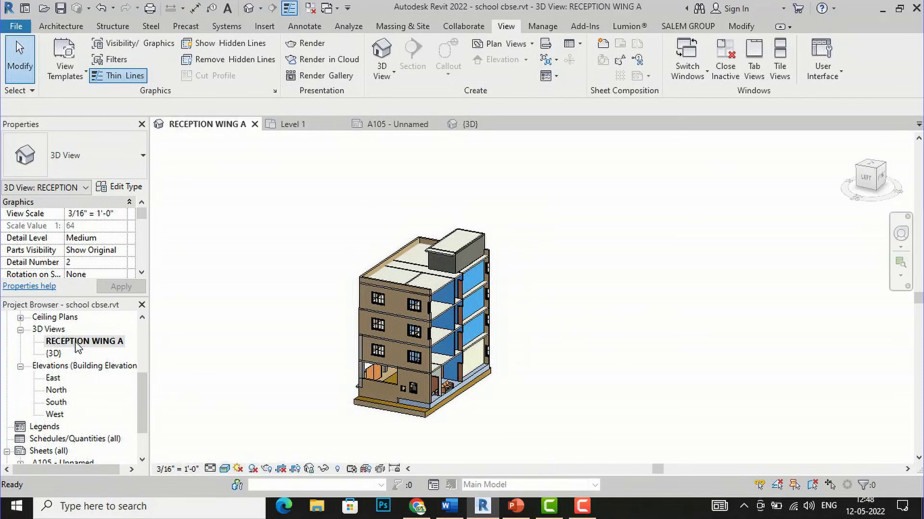
pyautogui.click(177, 469)
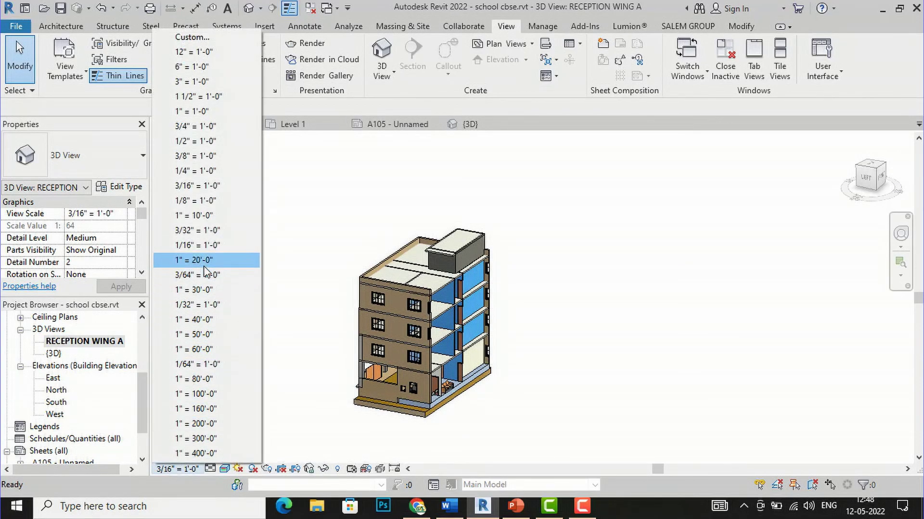
pyautogui.click(193, 219)
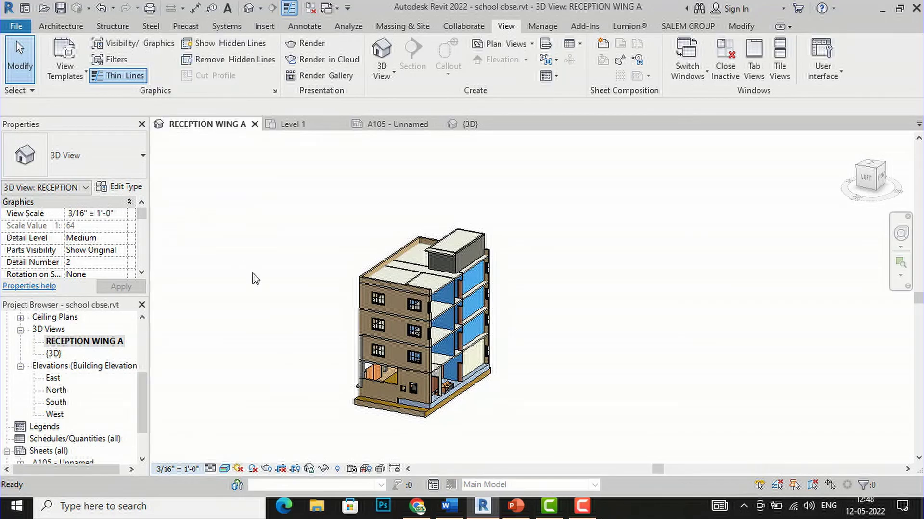
pyautogui.scroll(-2, 98, 440)
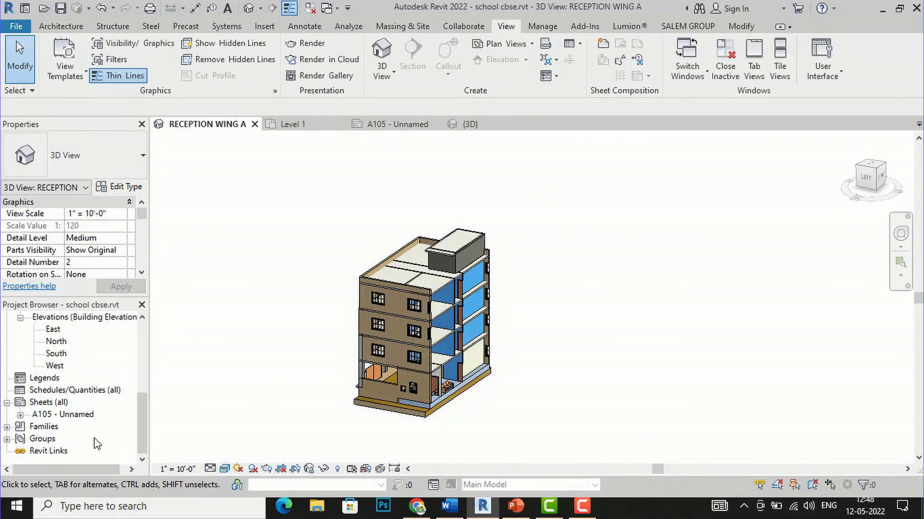
pyautogui.doubleClick(78, 416)
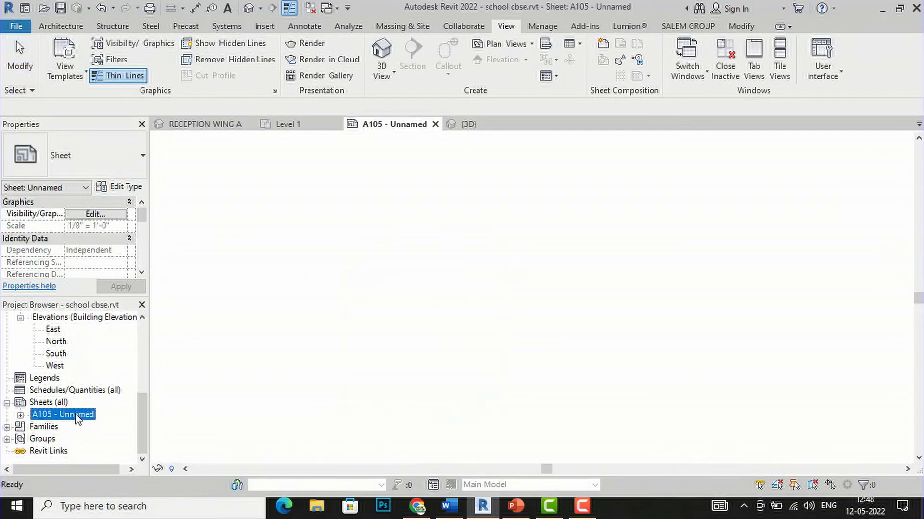
# - Shift the RECEPTION WING A viewport slightly toward the sheet's left border, below the floor plan, and review the sheet layout
pyautogui.click(418, 357)
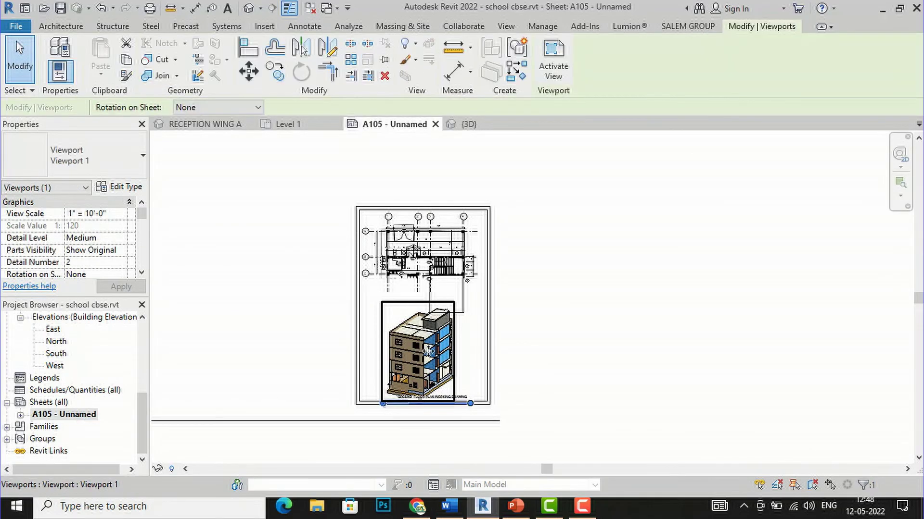
pyautogui.moveTo(416, 351); pyautogui.dragTo(399, 348)
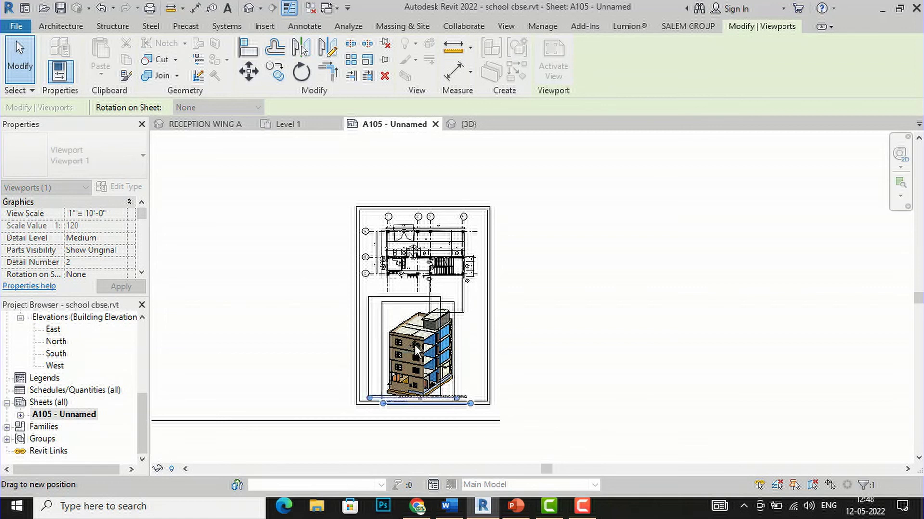
pyautogui.press('Escape')
pyautogui.scroll(2, 414, 290)
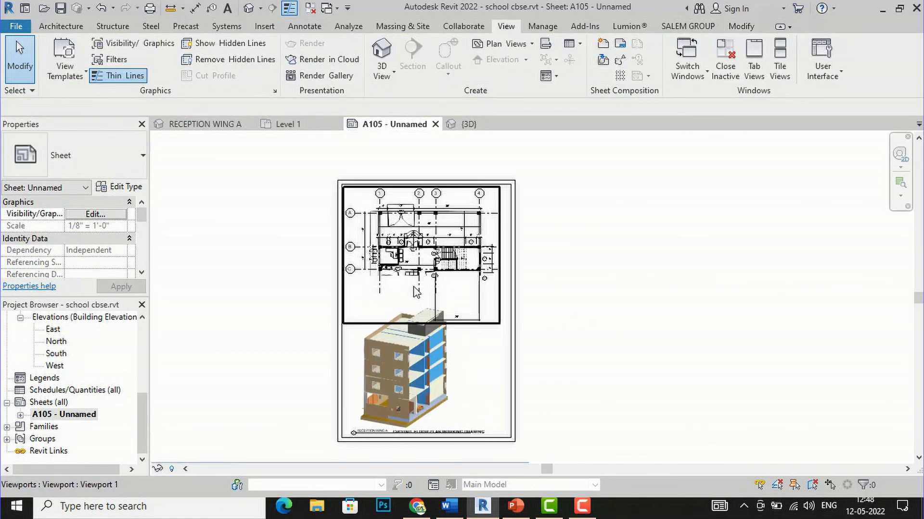
pyautogui.scroll(1, 414, 290)
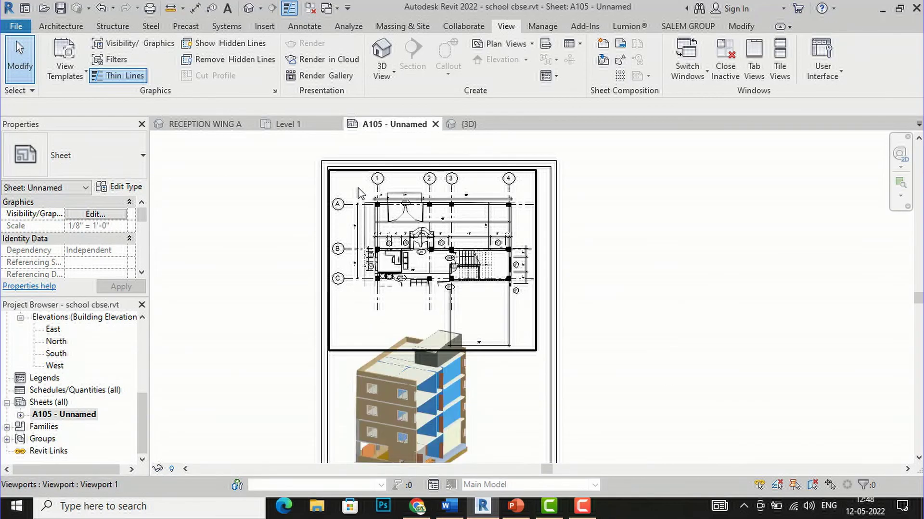
pyautogui.scroll(1, 354, 198)
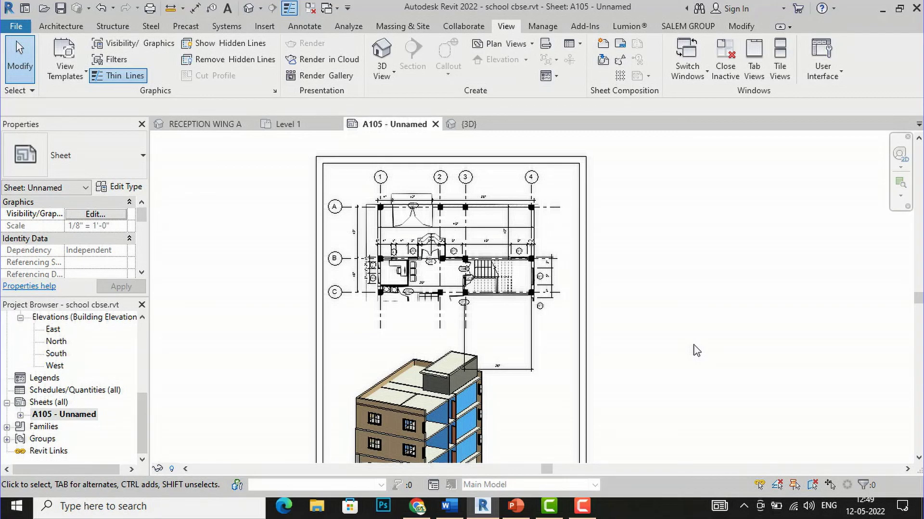
pyautogui.scroll(-2, 291, 170)
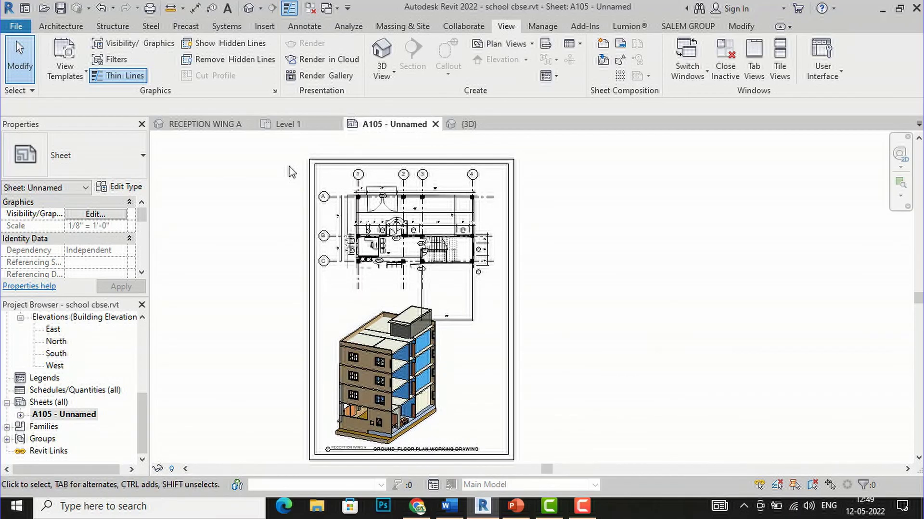